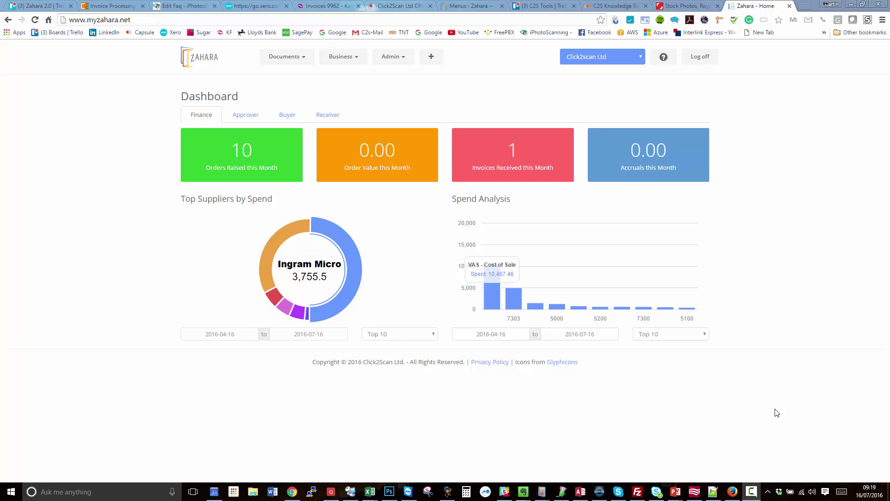
Step: Open the Sales division's edit page from Business > Divisions
{"action": "left_click", "coordinate": [344, 57]}
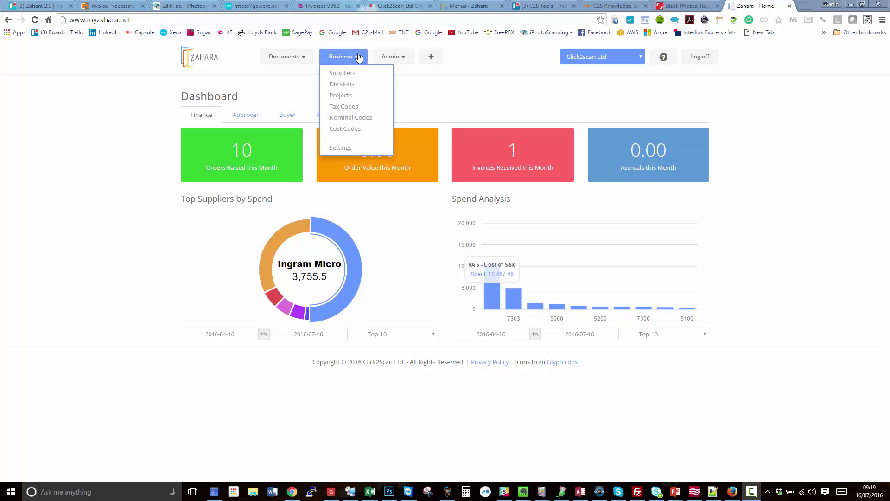
{"action": "left_click", "coordinate": [340, 84]}
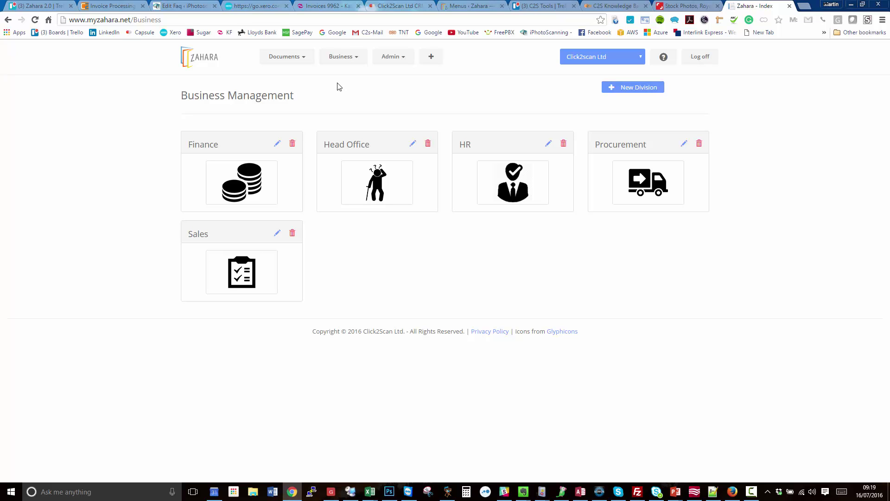
{"action": "left_click", "coordinate": [277, 233]}
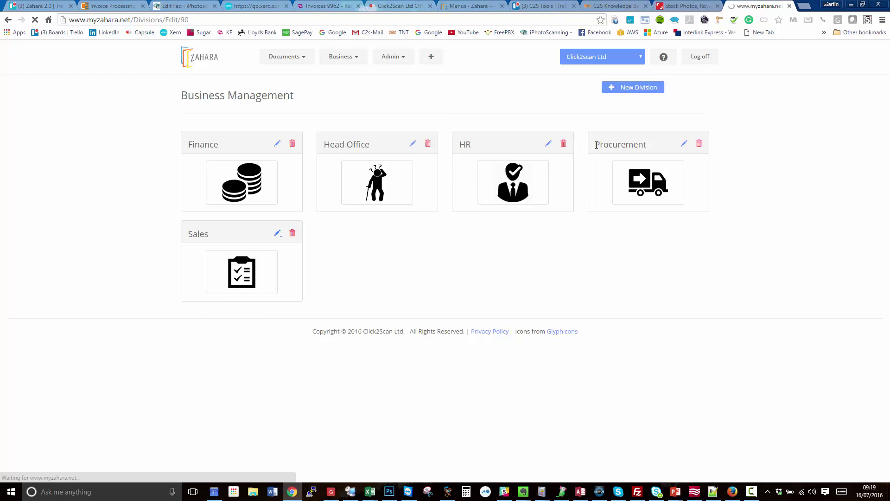
Step: Review the Sales division's Defaults and Workflows sections, then start a new workflow
{"action": "scroll", "coordinate": [328, 183], "scroll_direction": "down", "scroll_amount": 20}
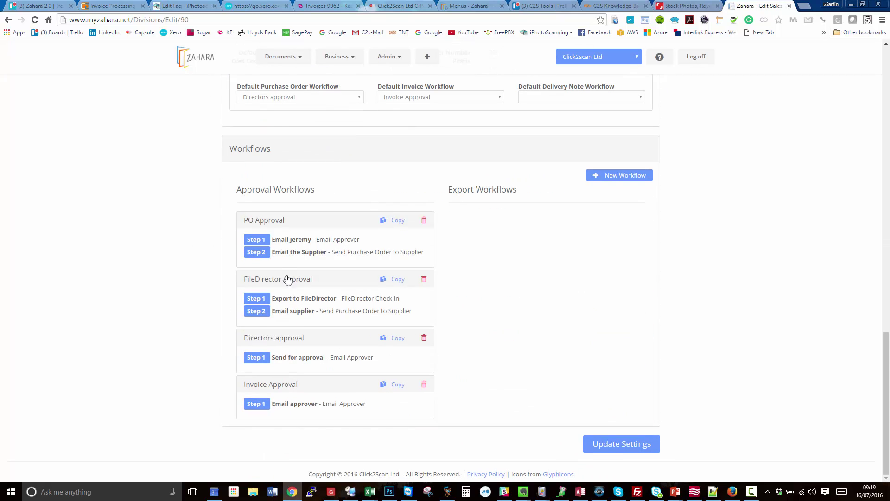
{"action": "scroll", "coordinate": [453, 199], "scroll_direction": "up", "scroll_amount": 3}
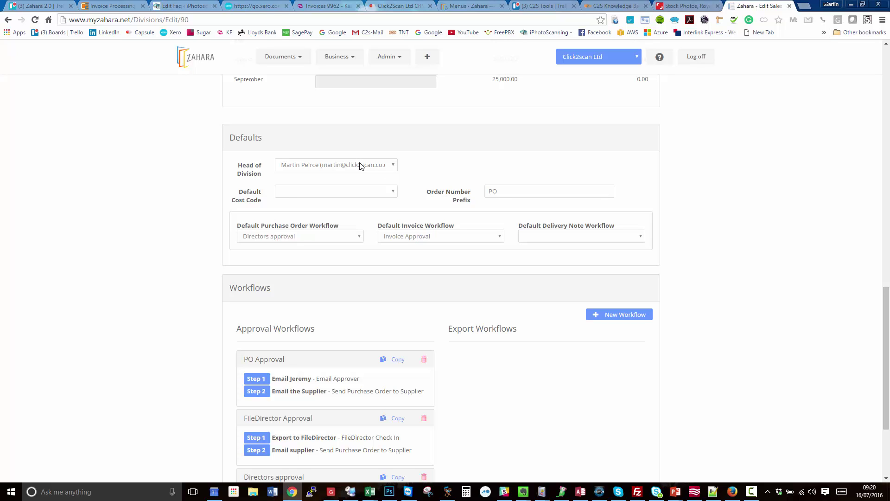
{"action": "scroll", "coordinate": [576, 353], "scroll_direction": "down", "scroll_amount": 1}
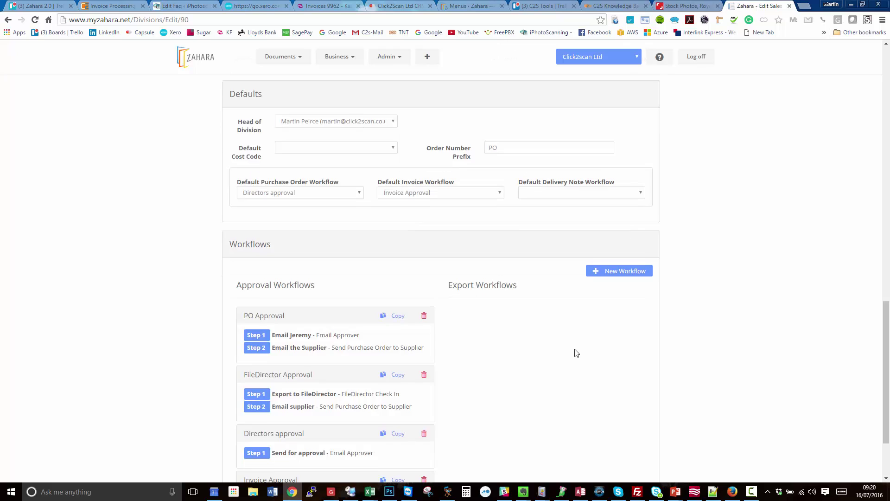
{"action": "scroll", "coordinate": [577, 353], "scroll_direction": "down", "scroll_amount": 3}
{"action": "left_click", "coordinate": [616, 176]}
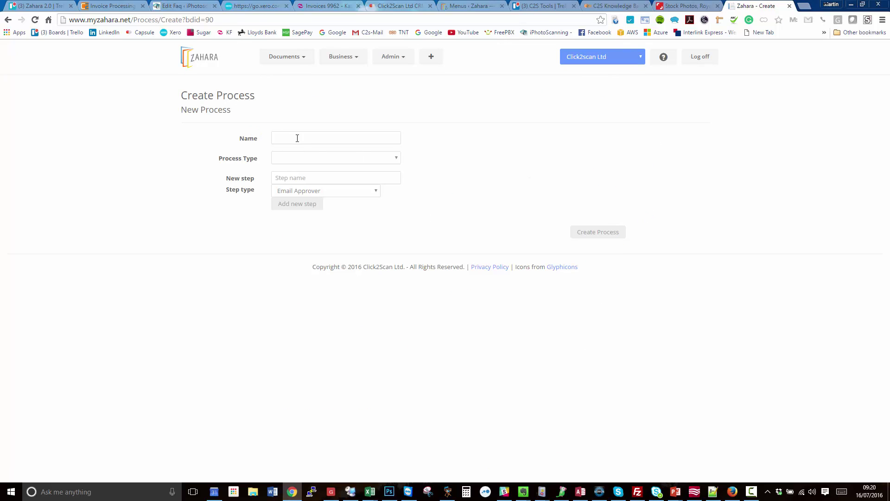
Step: Name the workflow 'Upto £5000', make it an Approval process, and keep Email Approver as step type
{"action": "left_click", "coordinate": [322, 135]}
{"action": "type", "text": "Upto "}
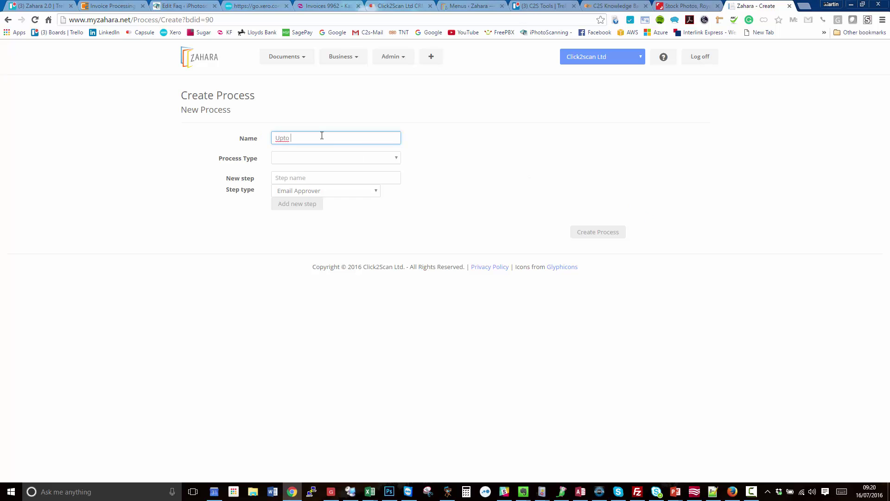
{"action": "type", "text": "£5000"}
{"action": "left_click", "coordinate": [298, 157]}
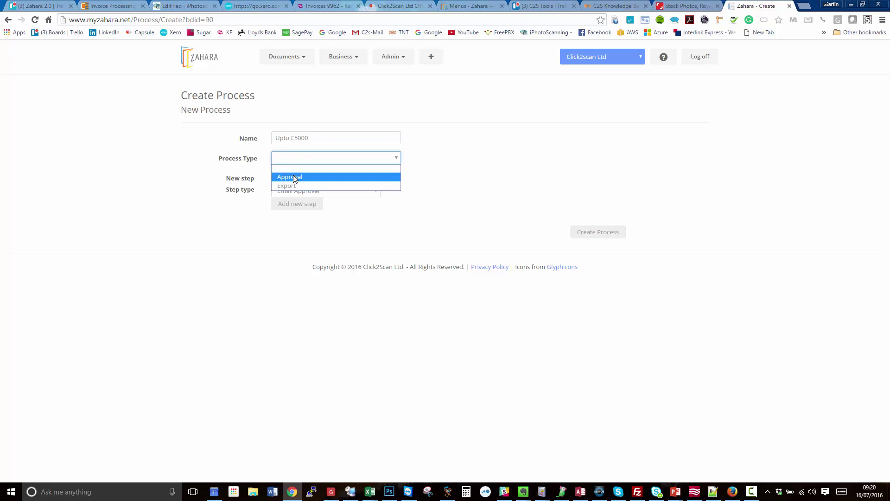
{"action": "left_click", "coordinate": [293, 176]}
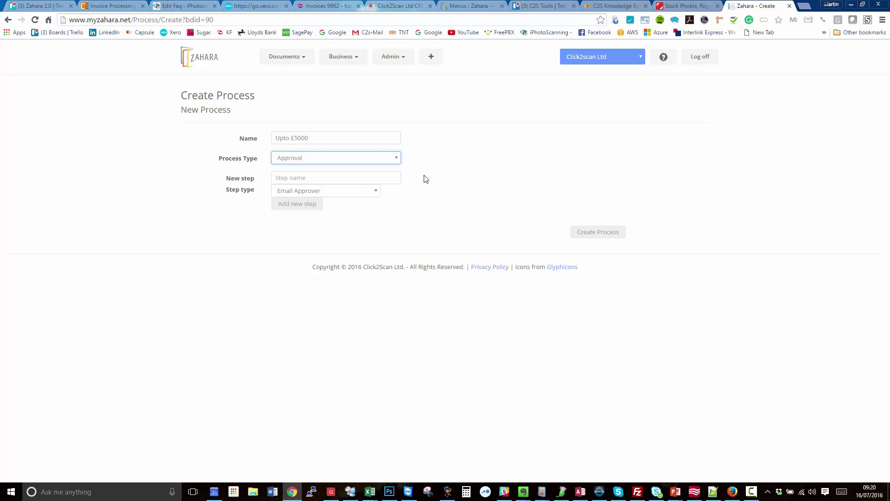
{"action": "left_click", "coordinate": [300, 178]}
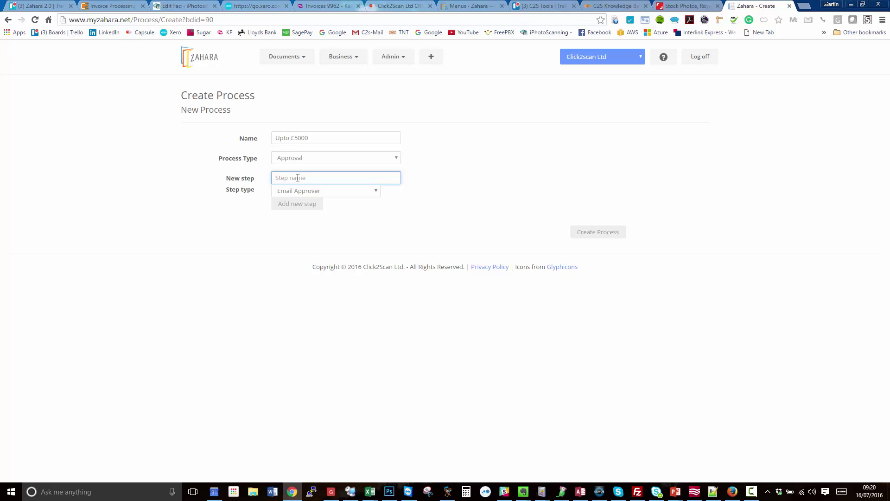
{"action": "left_click", "coordinate": [354, 192]}
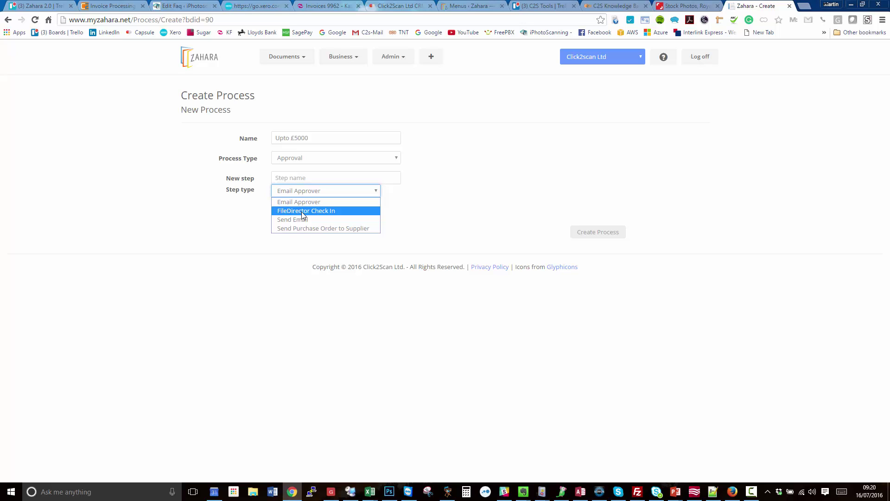
{"action": "left_click", "coordinate": [512, 200]}
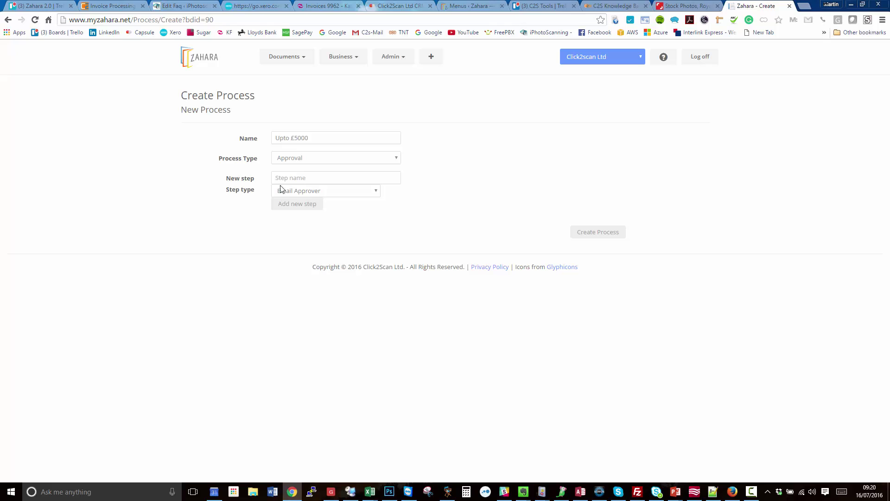
Step: Add an Email Approver step, enter its name, and assign the approver
{"action": "left_click", "coordinate": [285, 204]}
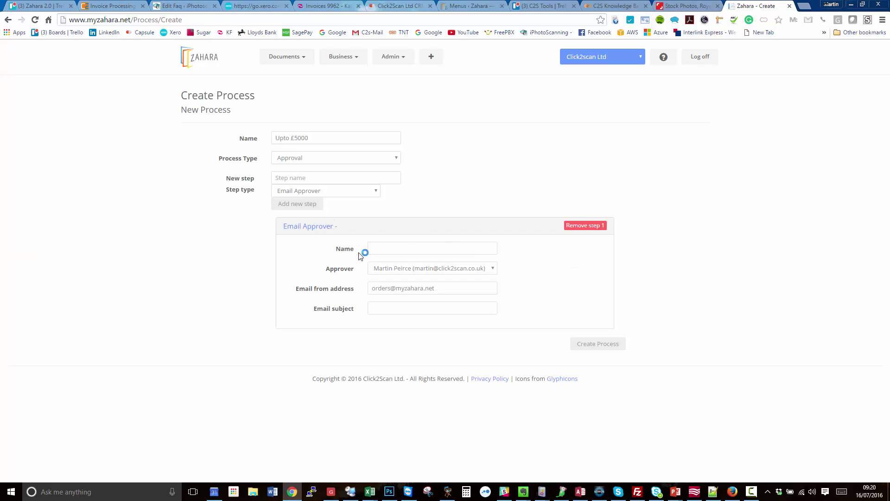
{"action": "left_click", "coordinate": [395, 245]}
{"action": "type", "text": "Email Jeremy"}
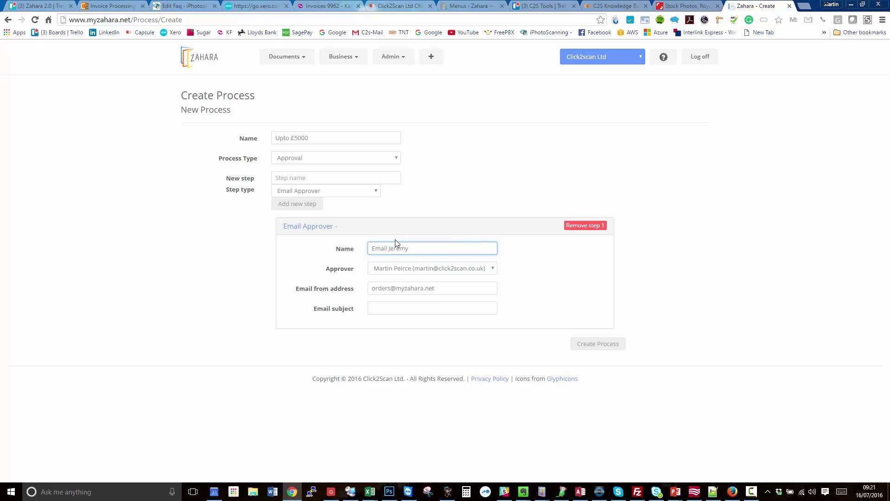
{"action": "left_click", "coordinate": [399, 268]}
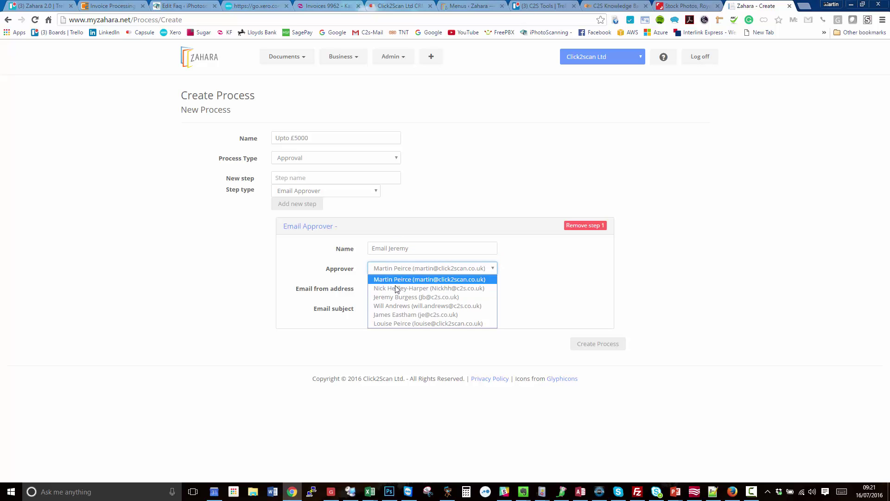
{"action": "left_click", "coordinate": [393, 297]}
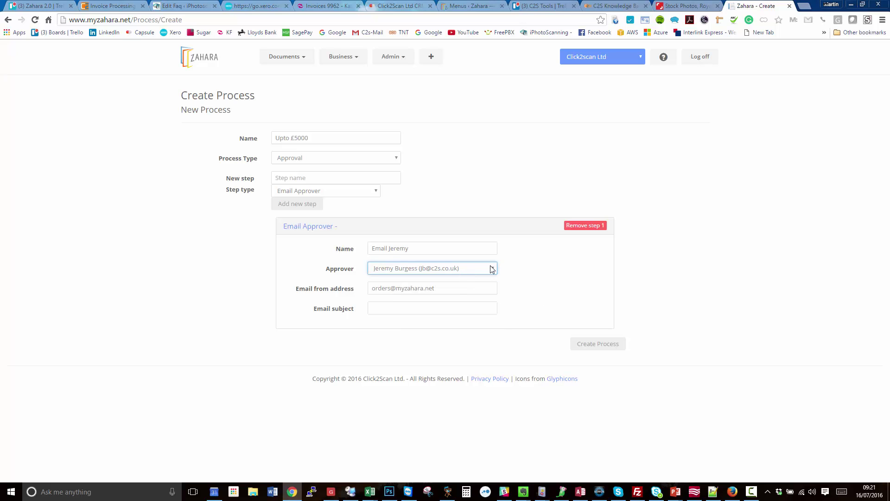
Step: Set the step's email subject to 'Please approve PO Request'
{"action": "left_click", "coordinate": [399, 303]}
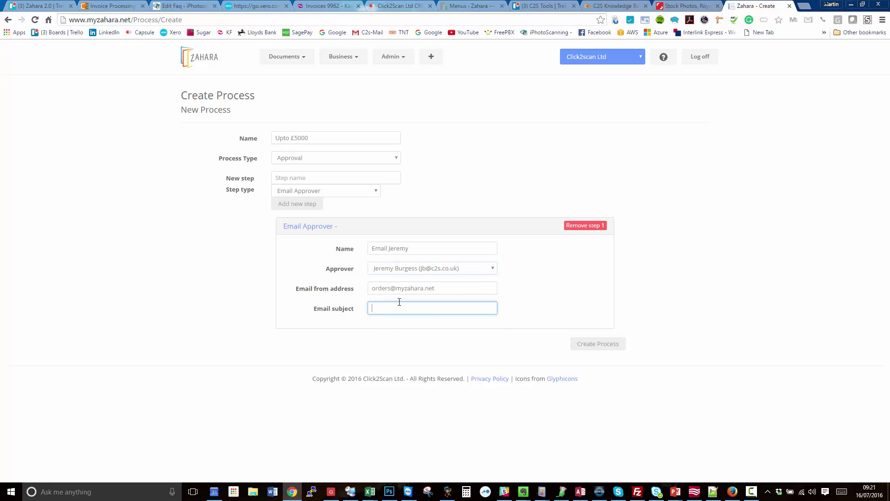
{"action": "type", "text": "Please apr"}
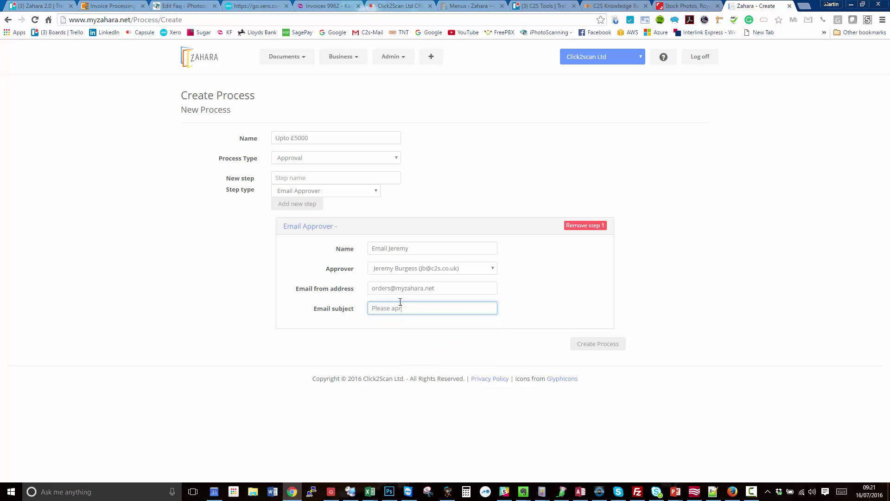
{"action": "key", "text": "BackSpace"}
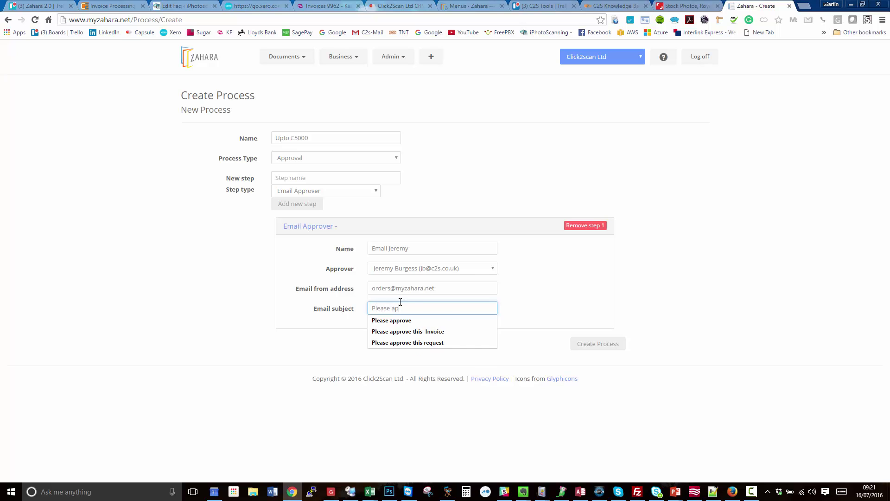
{"action": "type", "text": "prove"}
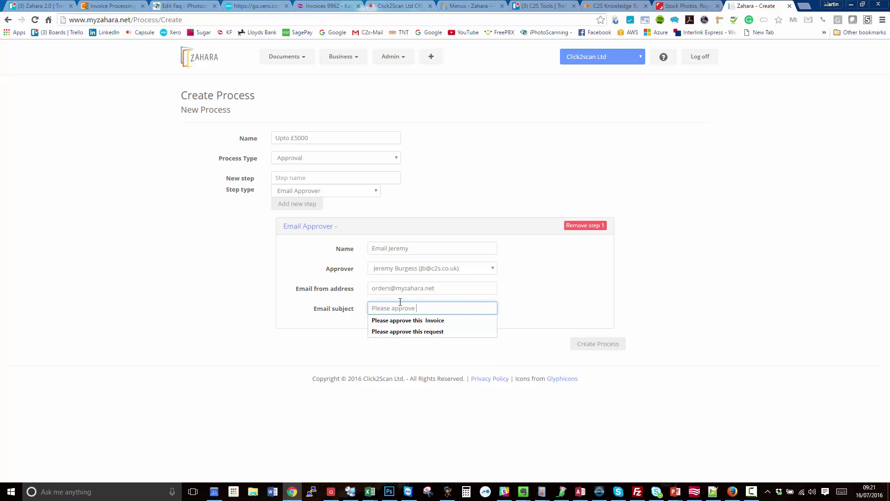
{"action": "type", "text": " PO Request"}
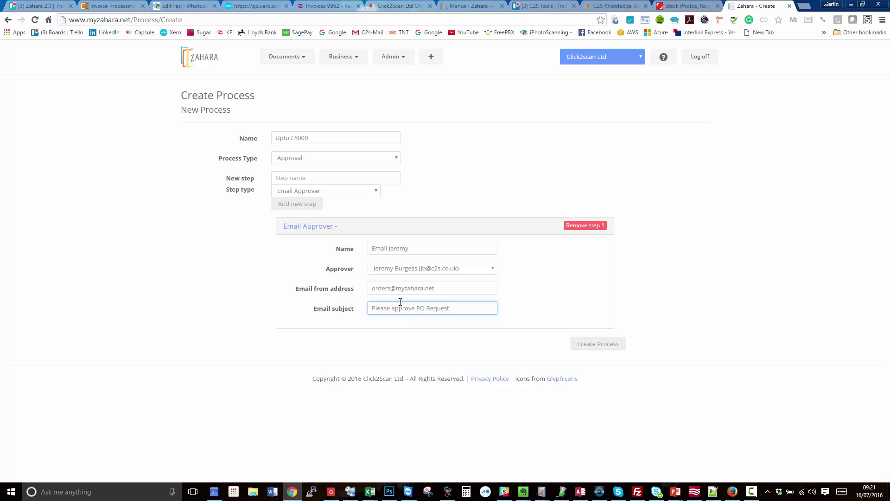
{"action": "left_click", "coordinate": [508, 291]}
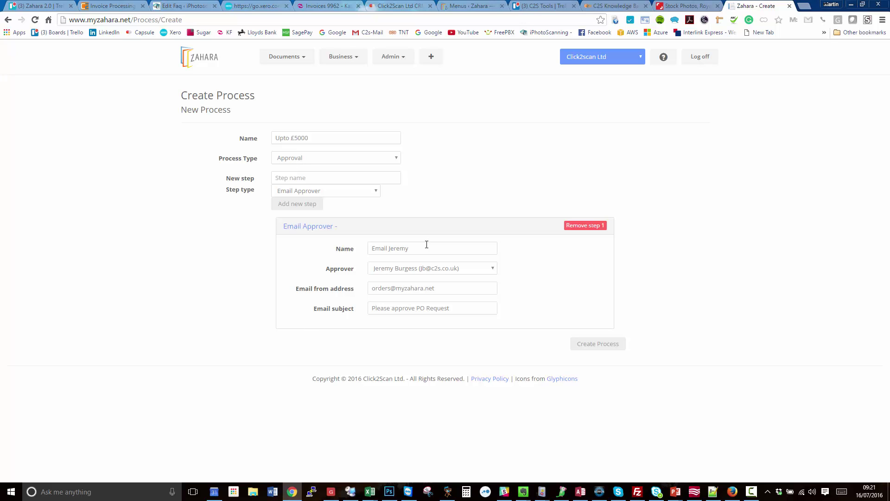
Step: Add a second Email Approver step named for its approver, with subject 'Please approve PO'
{"action": "left_click", "coordinate": [309, 179]}
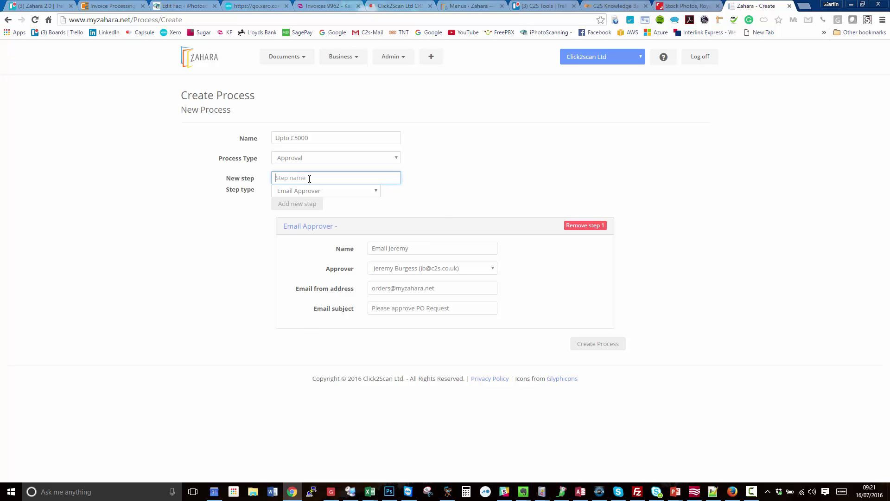
{"action": "left_click", "coordinate": [297, 208]}
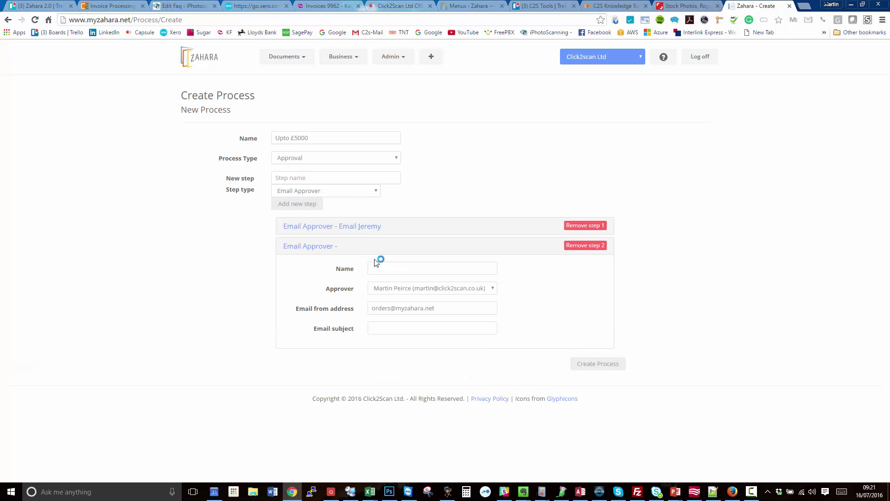
{"action": "type", "text": "Marti"}
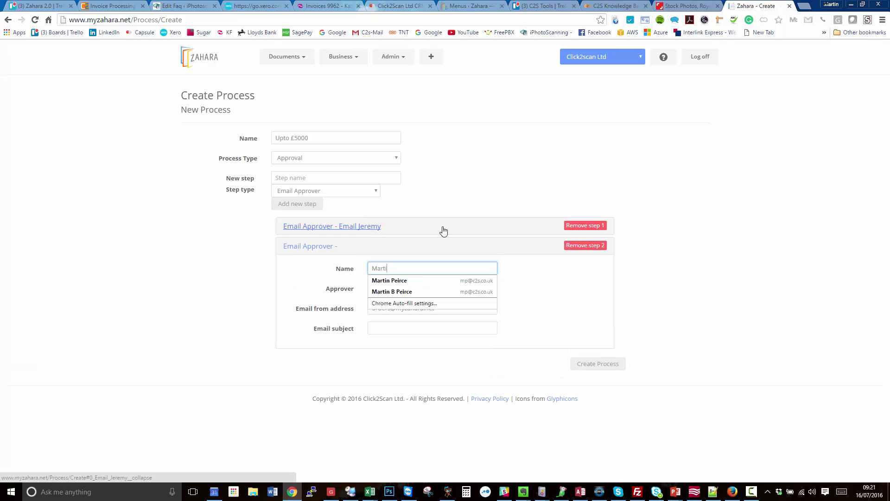
{"action": "type", "text": "n to approve"}
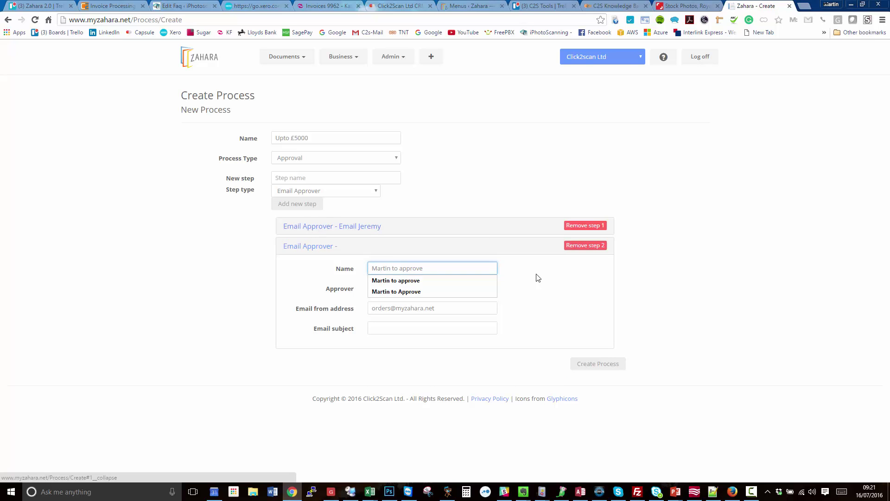
{"action": "left_click_drag", "start_coordinate": [536, 276], "coordinate": [471, 289]}
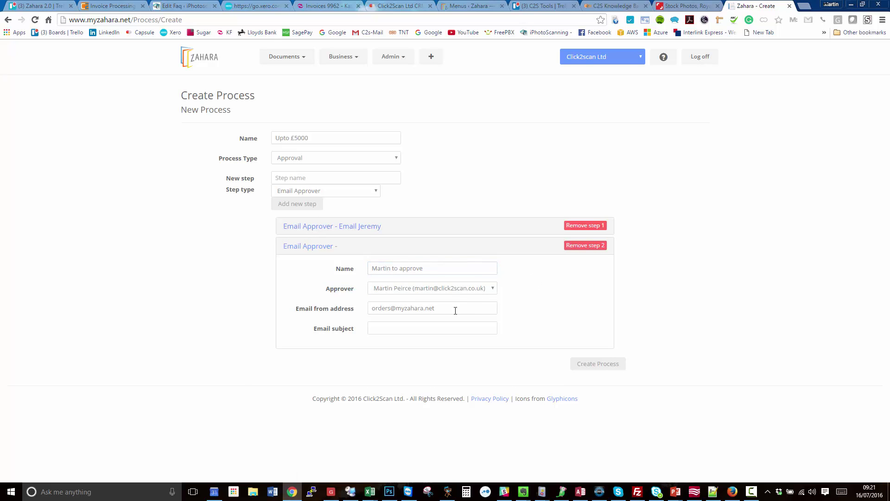
{"action": "left_click", "coordinate": [412, 328]}
{"action": "type", "text": "Please"}
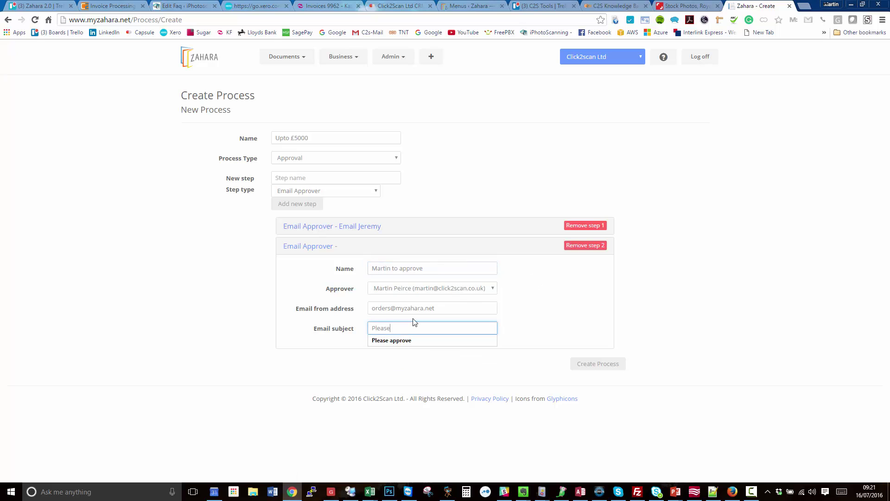
{"action": "type", "text": " approve PO"}
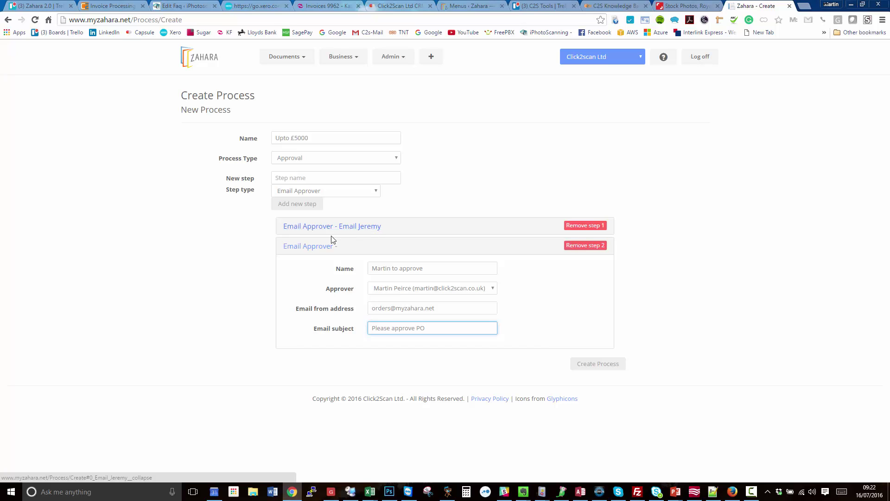
Step: Add a third Send Purchase Order to Supplier step named 'Send to supplier'
{"action": "left_click", "coordinate": [326, 251]}
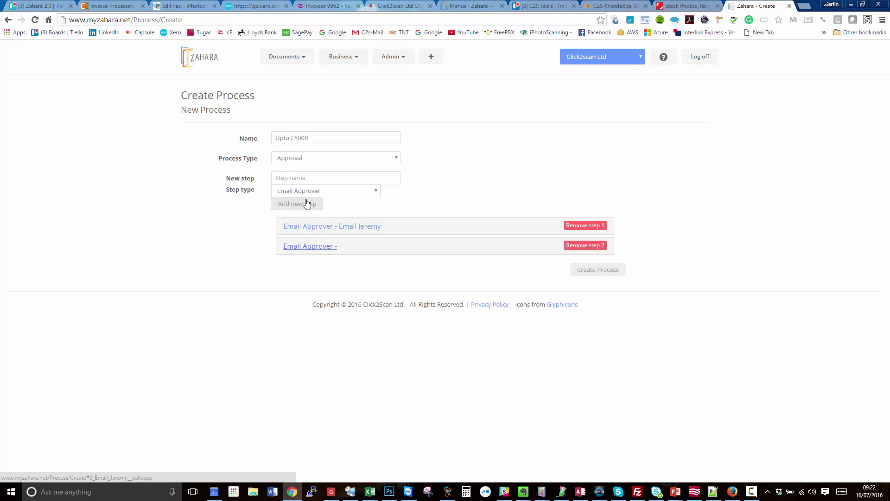
{"action": "left_click", "coordinate": [326, 191]}
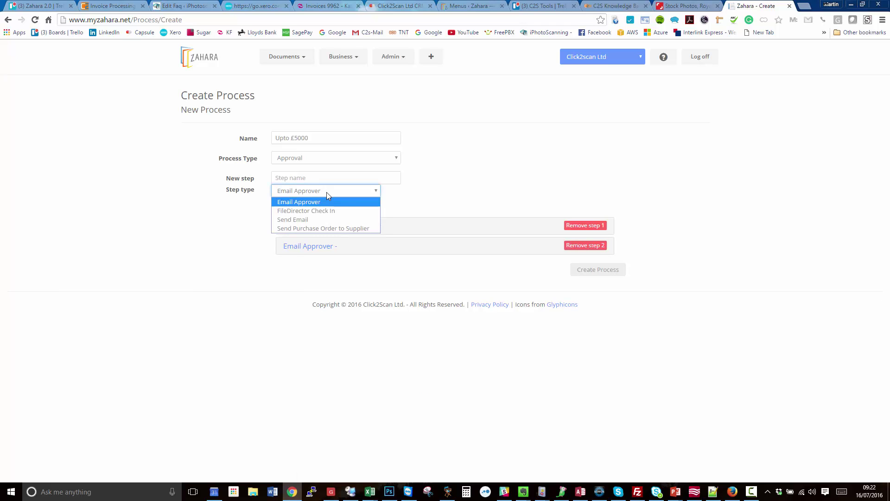
{"action": "left_click", "coordinate": [298, 229]}
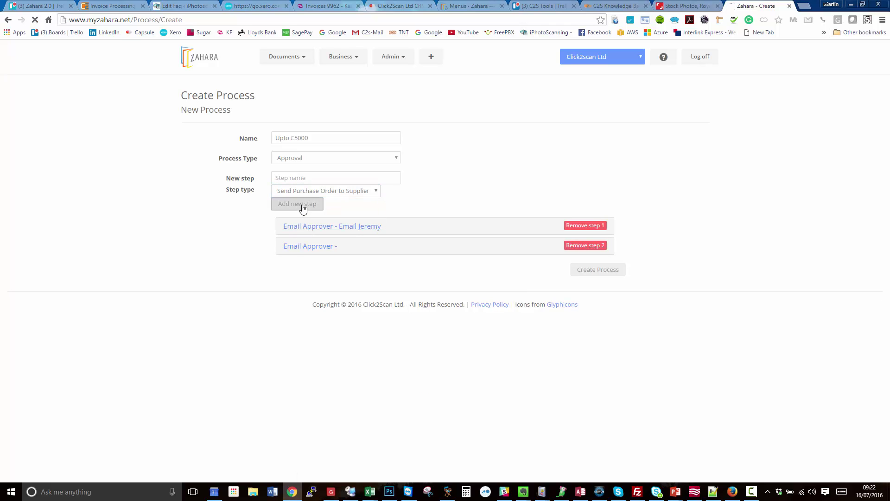
{"action": "left_click", "coordinate": [302, 205]}
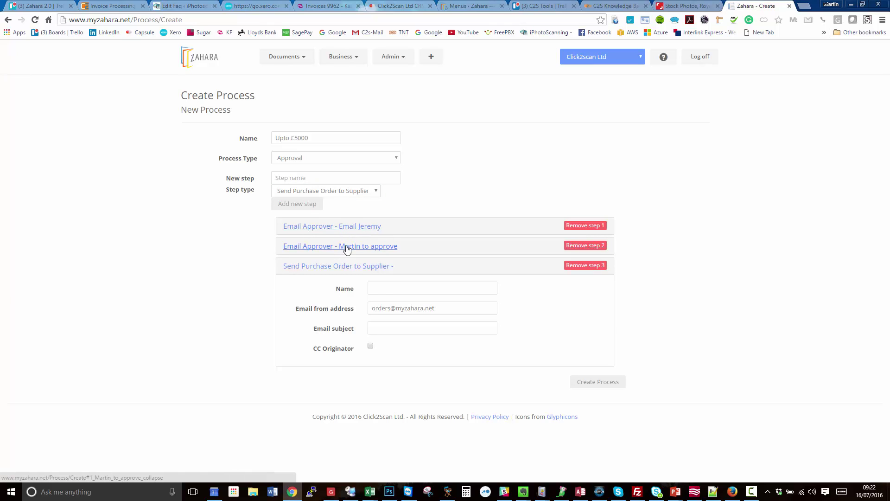
{"action": "left_click", "coordinate": [413, 289]}
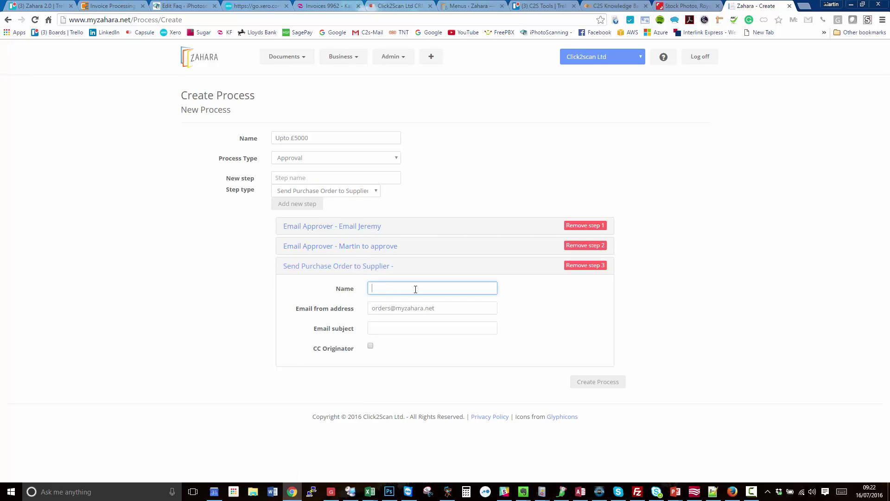
{"action": "type", "text": "S"}
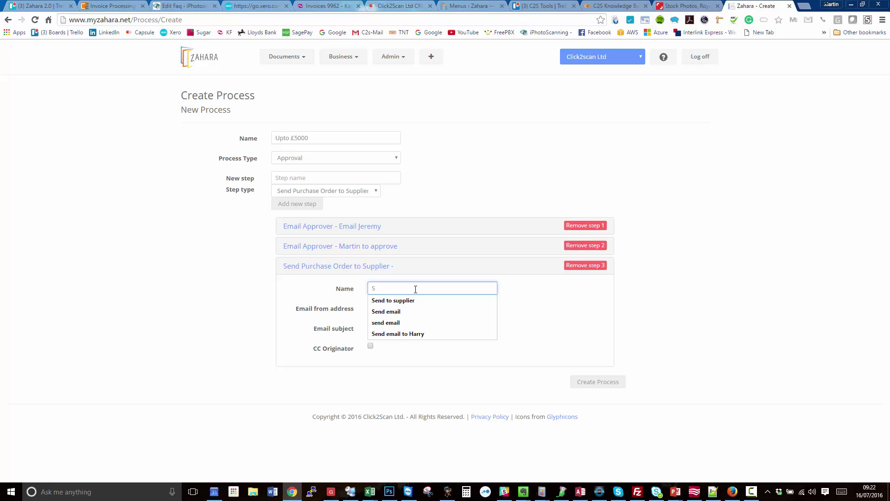
{"action": "type", "text": "end to supplier"}
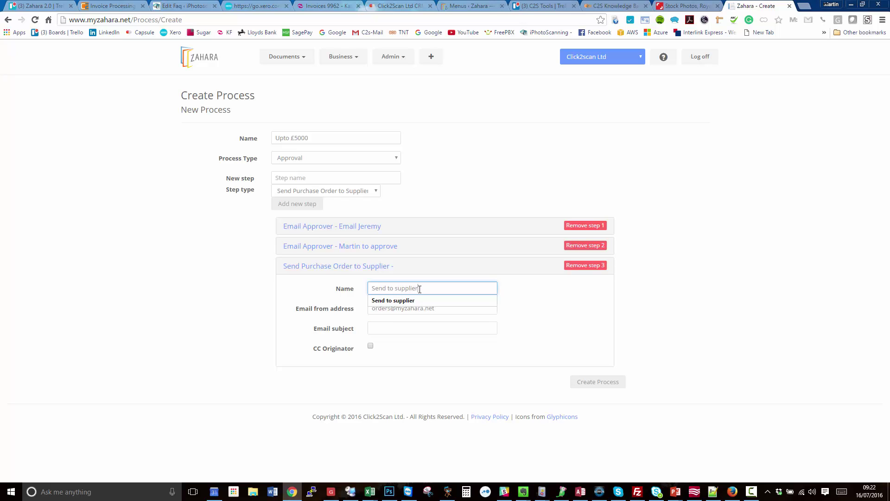
{"action": "left_click", "coordinate": [544, 306]}
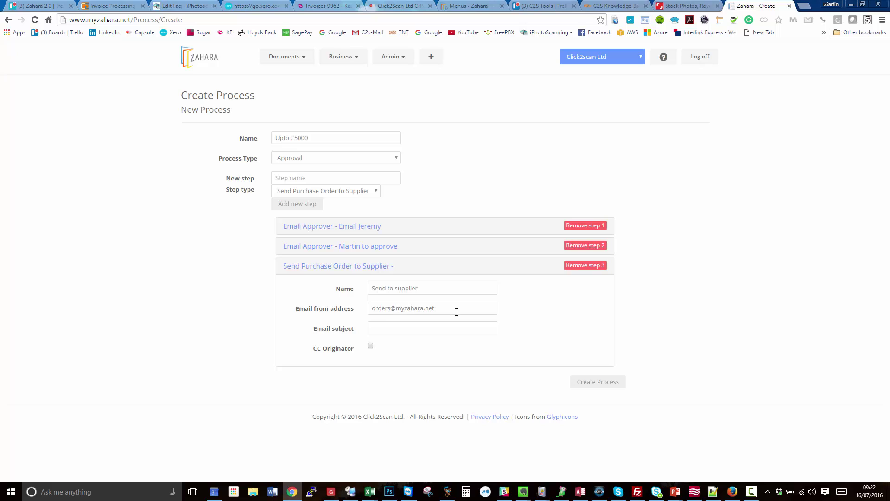
Step: Give the supplier step the subject 'Purchase Order Attached' and CC the originator
{"action": "left_click_drag", "start_coordinate": [457, 312], "coordinate": [359, 316]}
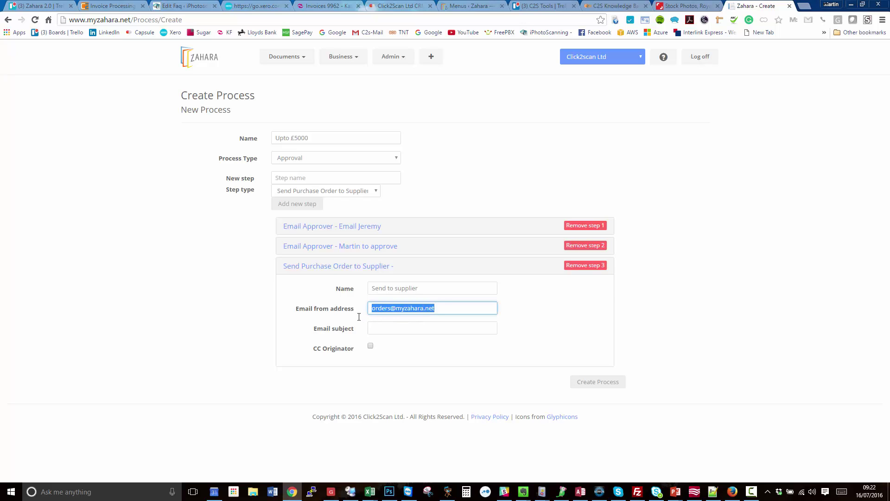
{"action": "left_click", "coordinate": [462, 320]}
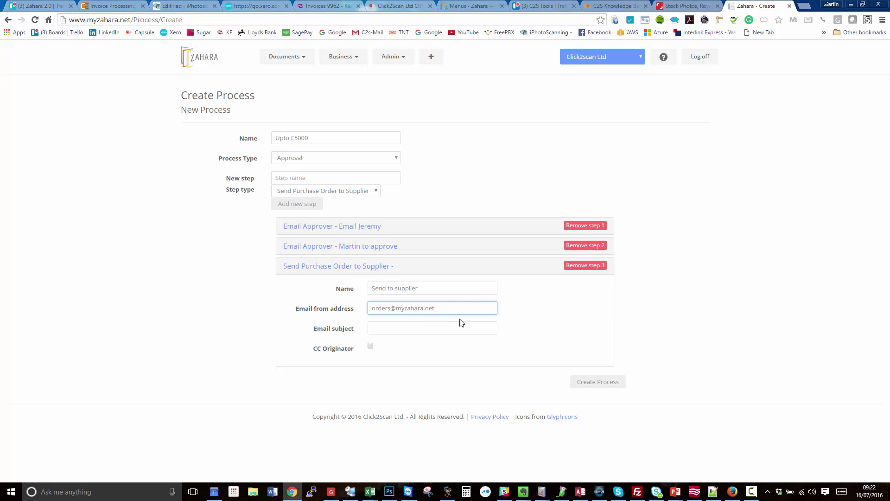
{"action": "left_click", "coordinate": [410, 332]}
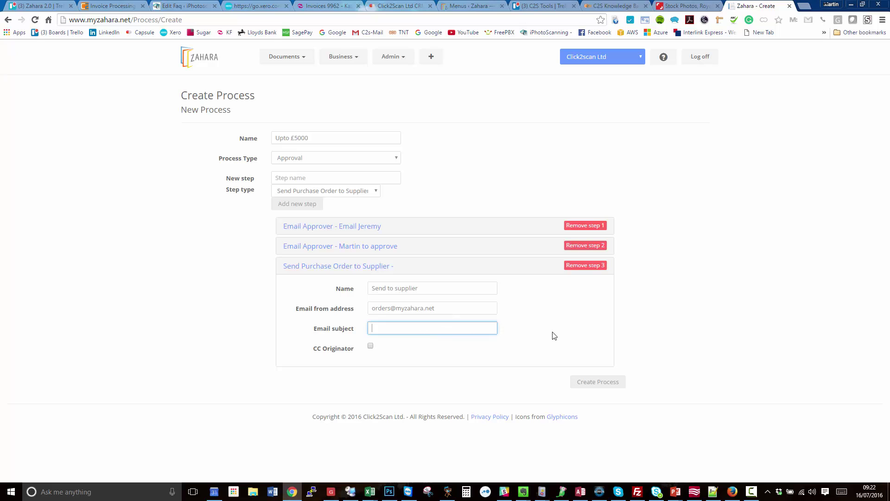
{"action": "type", "text": "Purchase"}
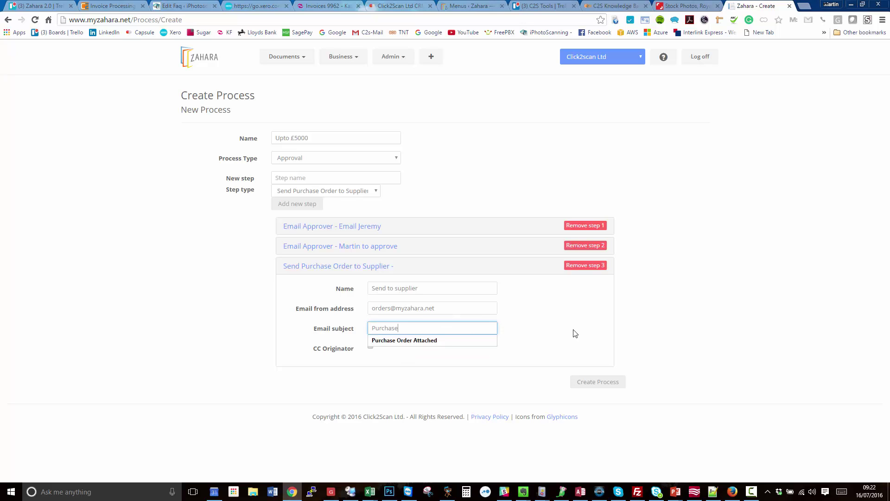
{"action": "key", "text": "Down"}
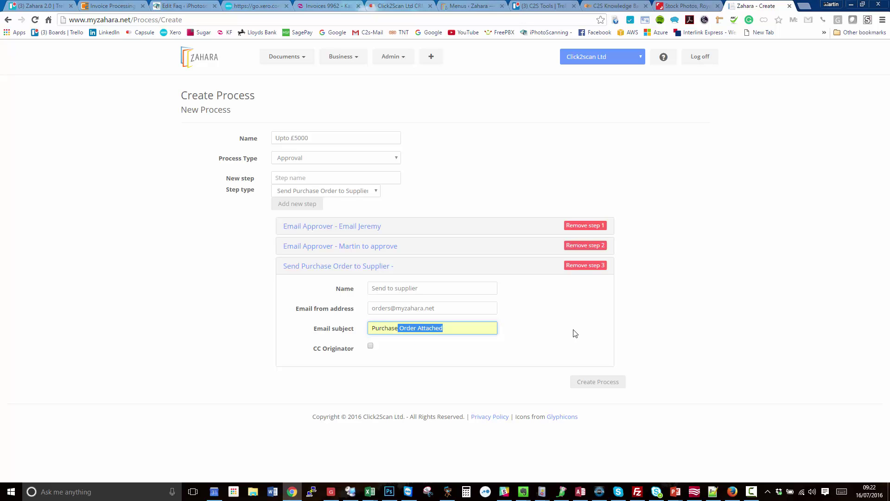
{"action": "key", "text": "Return"}
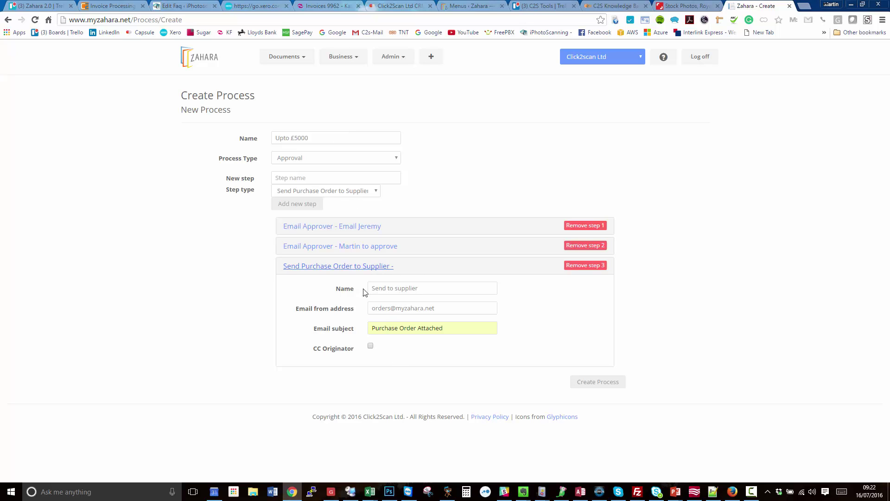
{"action": "left_click", "coordinate": [370, 346]}
{"action": "left_click", "coordinate": [359, 265]}
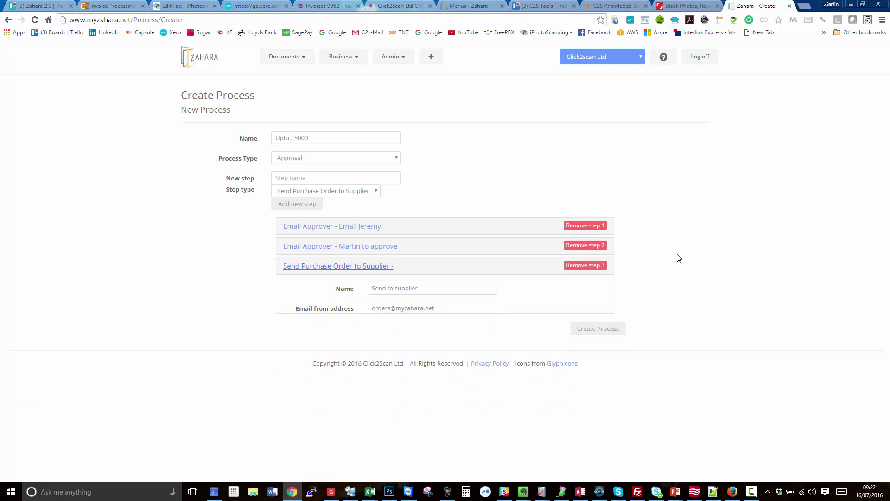
Step: Add a Send Email step named 'Send email to accounts', addressed to the accounts email
{"action": "left_click", "coordinate": [326, 193]}
{"action": "left_click", "coordinate": [306, 219]}
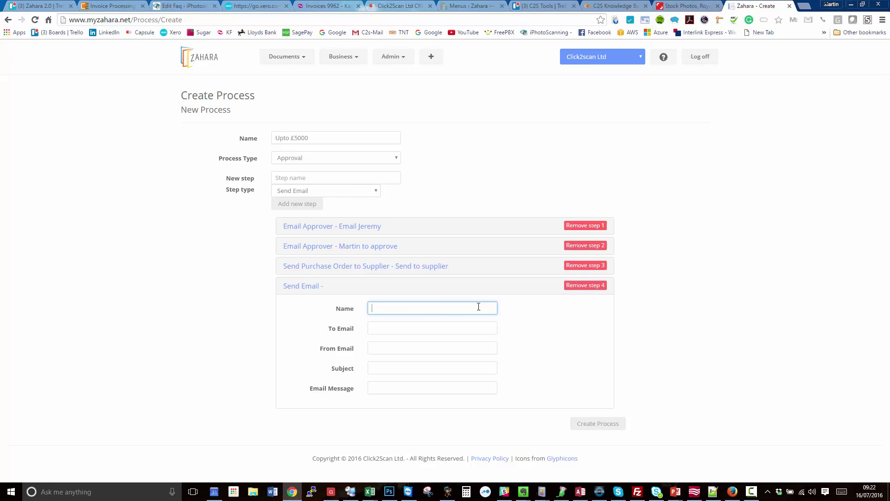
{"action": "type", "text": "Send email "}
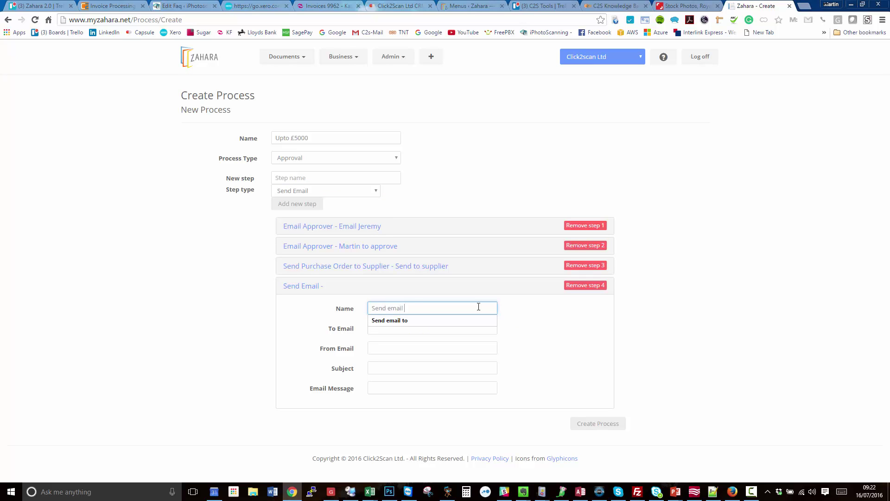
{"action": "type", "text": "to accounts"}
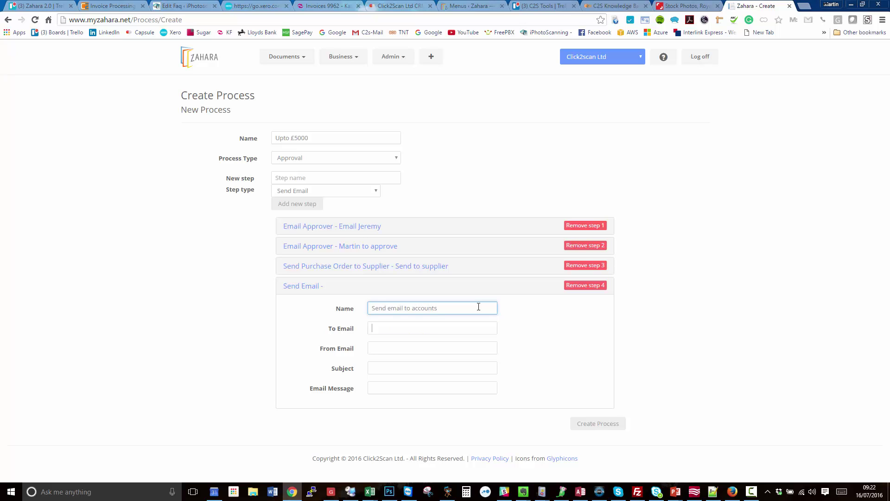
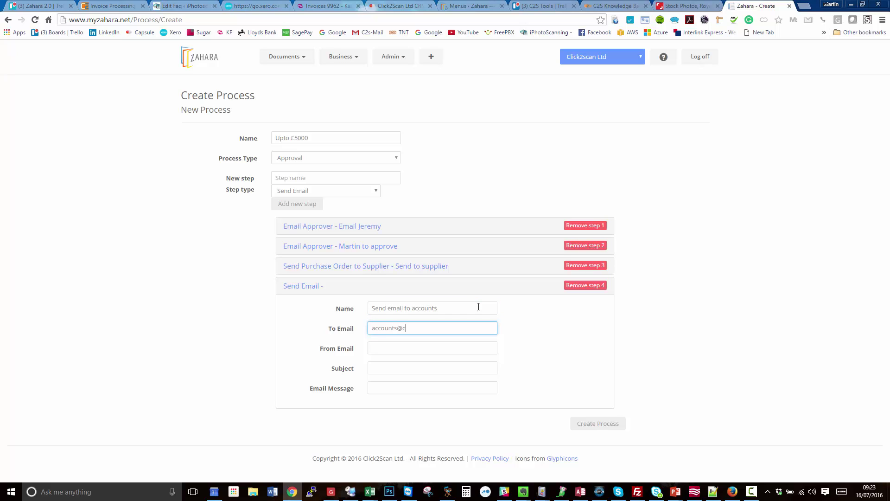
{"action": "key", "text": "Tab"}
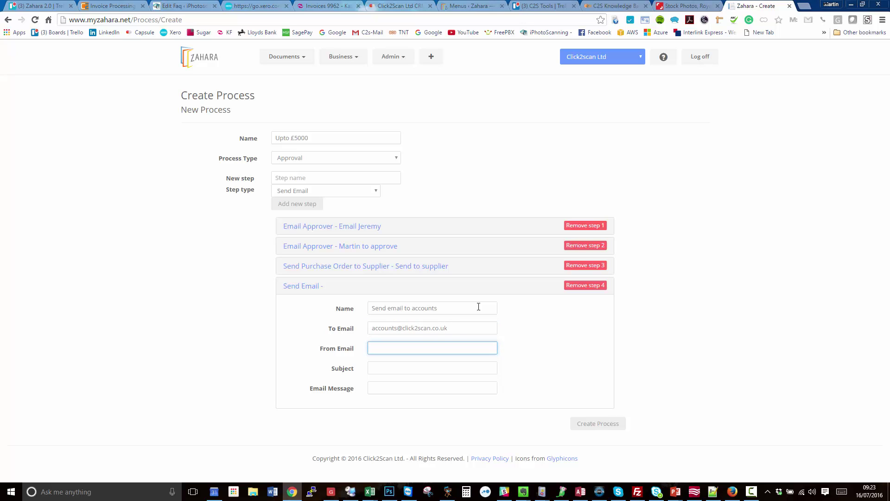
Step: Set the orders sender address, subject 'New order raised' and a new-order notification message
{"action": "type", "text": "ord"}
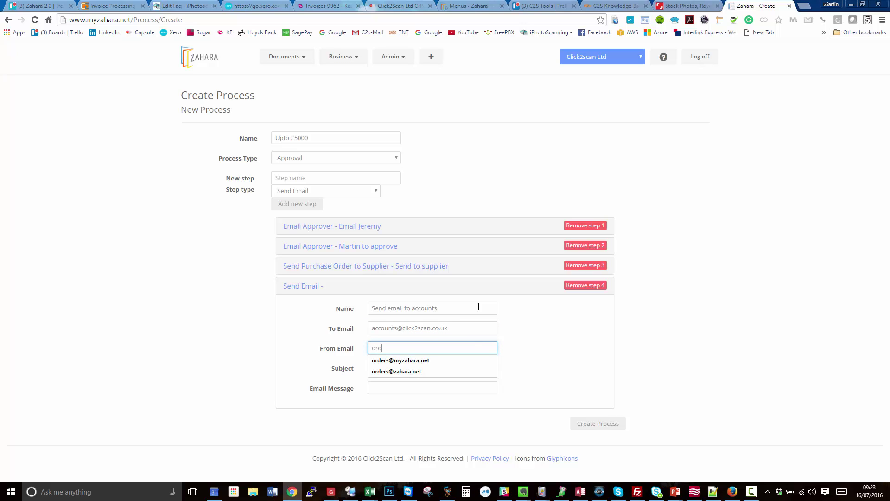
{"action": "left_click", "coordinate": [427, 364]}
{"action": "left_click", "coordinate": [385, 373]}
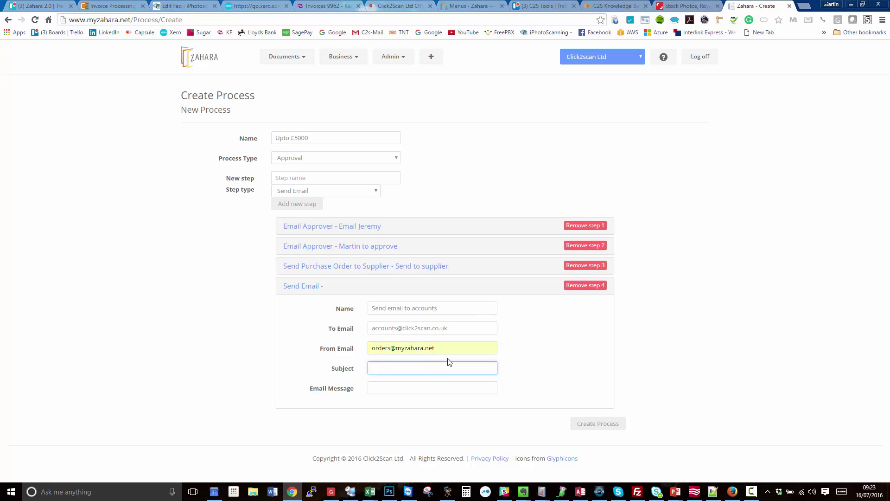
{"action": "type", "text": "New order raised"}
{"action": "key", "text": "Tab"}
{"action": "type", "text": "New orders has"}
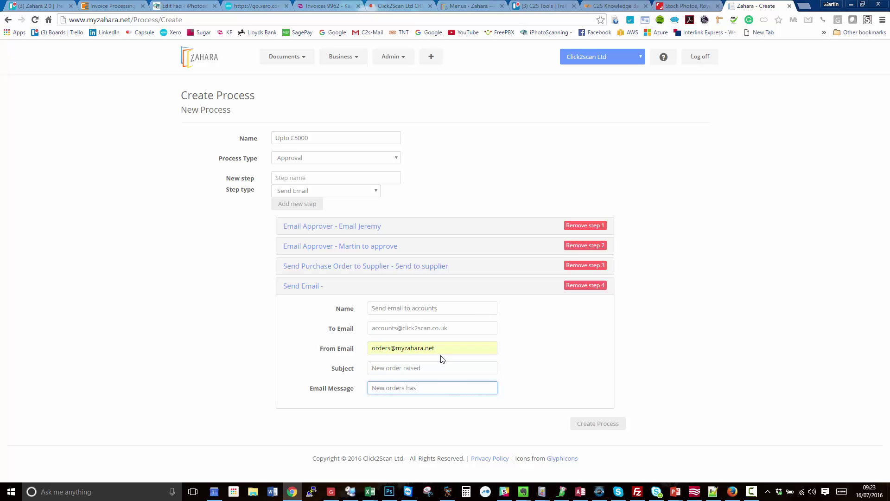
{"action": "type", "text": " been raised. Please check r"}
{"action": "left_click", "coordinate": [588, 365]}
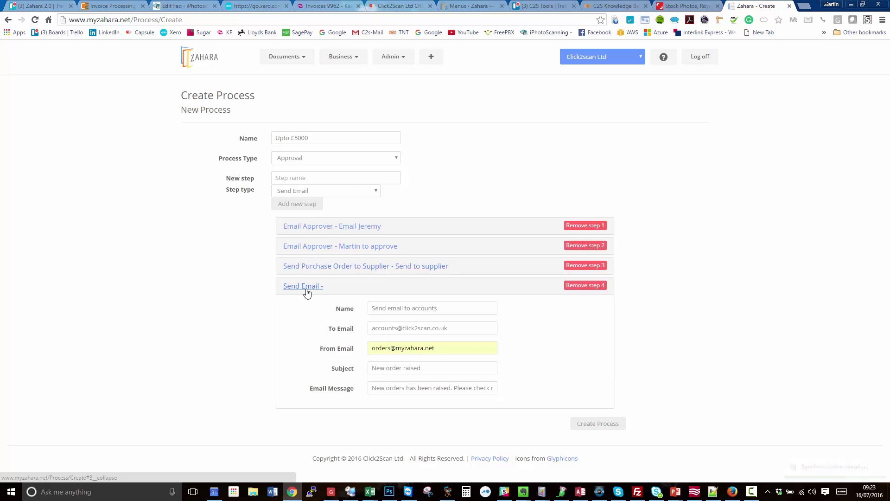
Step: Save the four-step Upto £5000 workflow
{"action": "left_click", "coordinate": [605, 427]}
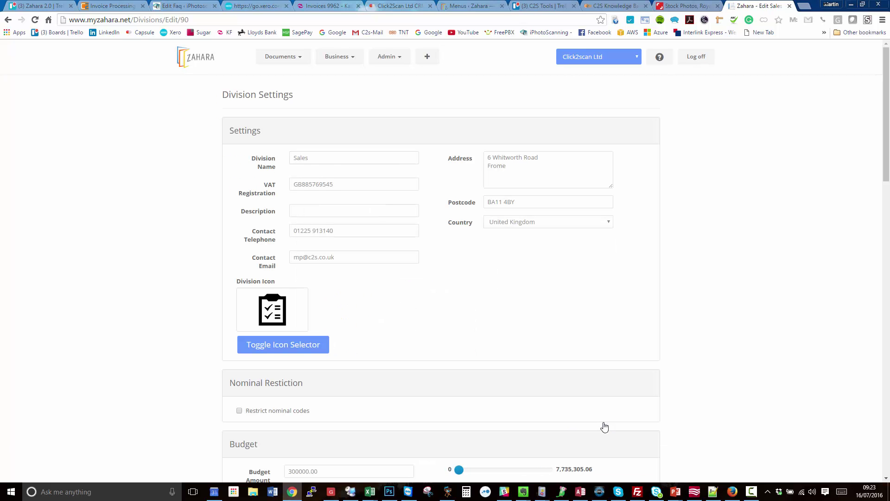
{"action": "scroll", "coordinate": [505, 332], "scroll_direction": "down", "scroll_amount": 20}
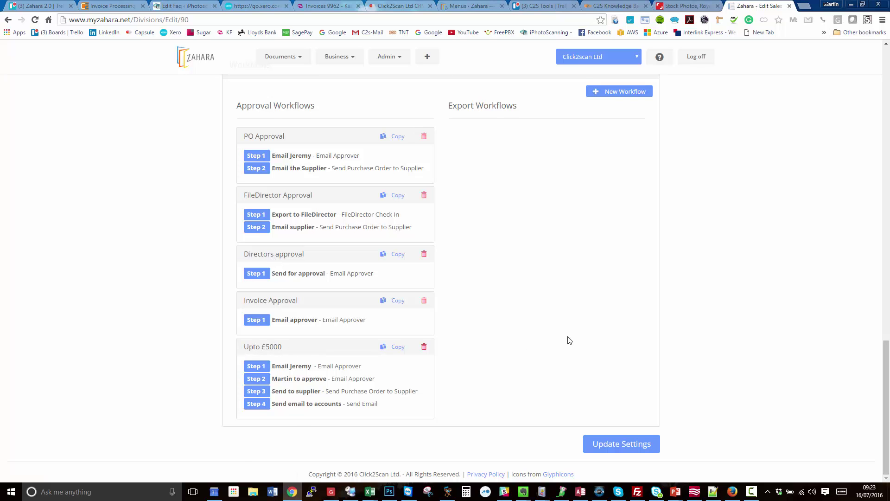
{"action": "scroll", "coordinate": [565, 340], "scroll_direction": "up", "scroll_amount": 7}
{"action": "scroll", "coordinate": [561, 338], "scroll_direction": "up", "scroll_amount": 12}
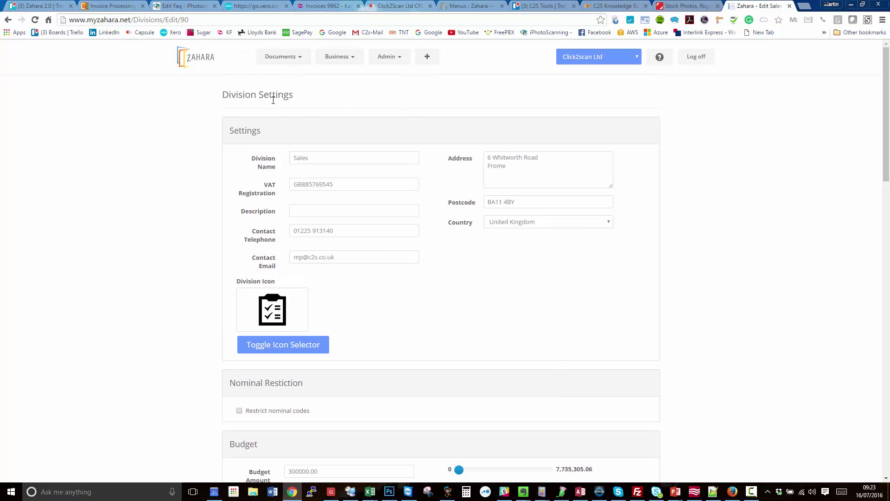
Step: Choose Upto £5000 as the Sales division's default purchase order workflow
{"action": "scroll", "coordinate": [347, 169], "scroll_direction": "down", "scroll_amount": 10}
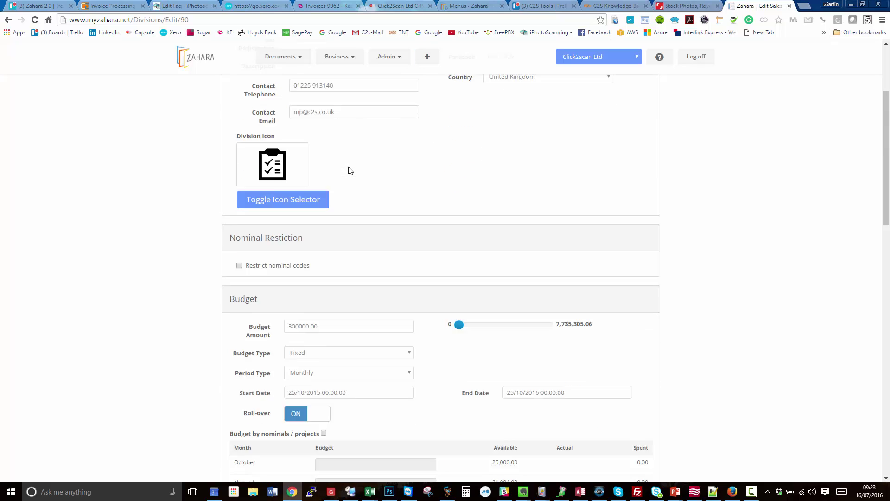
{"action": "scroll", "coordinate": [349, 167], "scroll_direction": "down", "scroll_amount": 4}
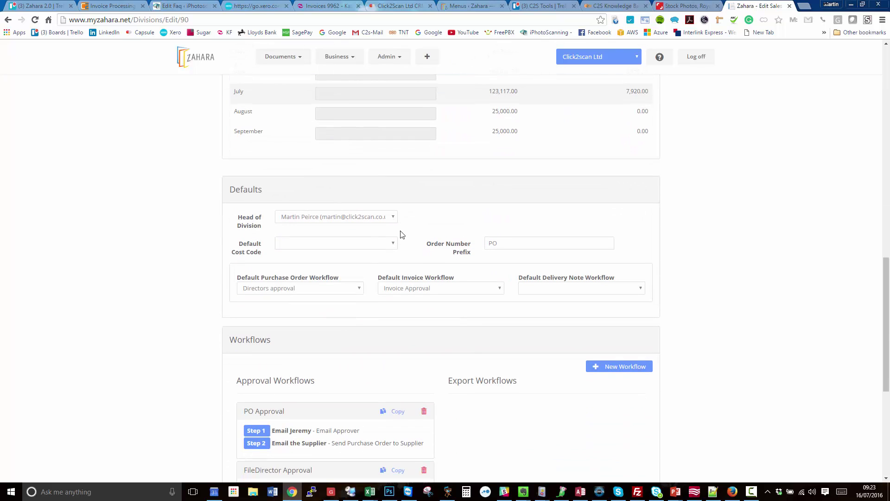
{"action": "left_click", "coordinate": [348, 288]}
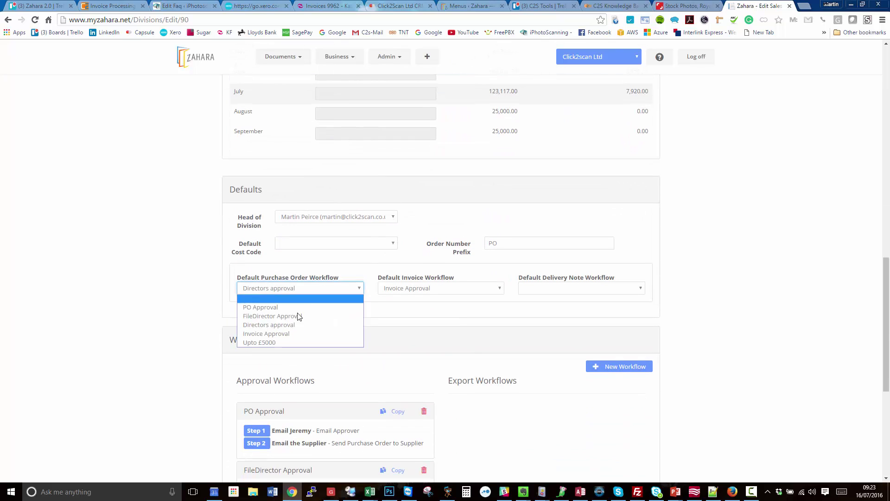
{"action": "left_click", "coordinate": [269, 342]}
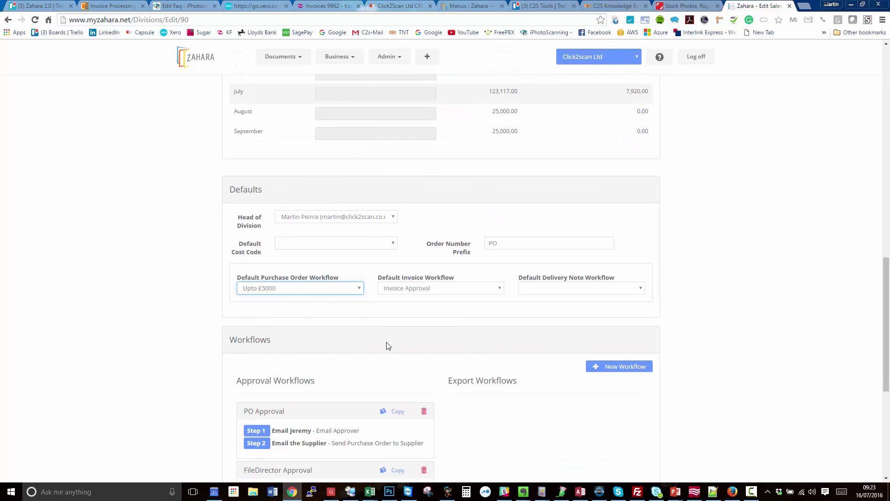
{"action": "left_click", "coordinate": [355, 289]}
{"action": "left_click", "coordinate": [426, 325]}
{"action": "scroll", "coordinate": [434, 302], "scroll_direction": "up", "scroll_amount": 15}
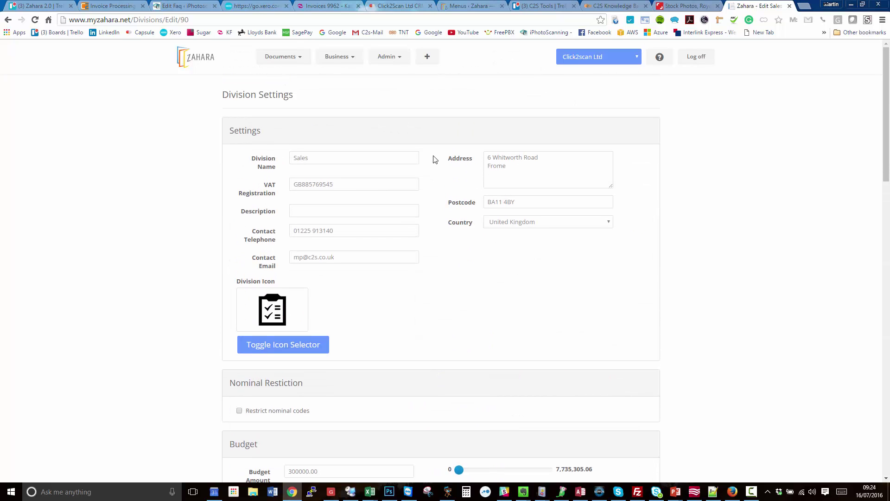
Step: Open the business-wide Settings Templates tab and scroll to the Purchase Order template
{"action": "left_click", "coordinate": [337, 64]}
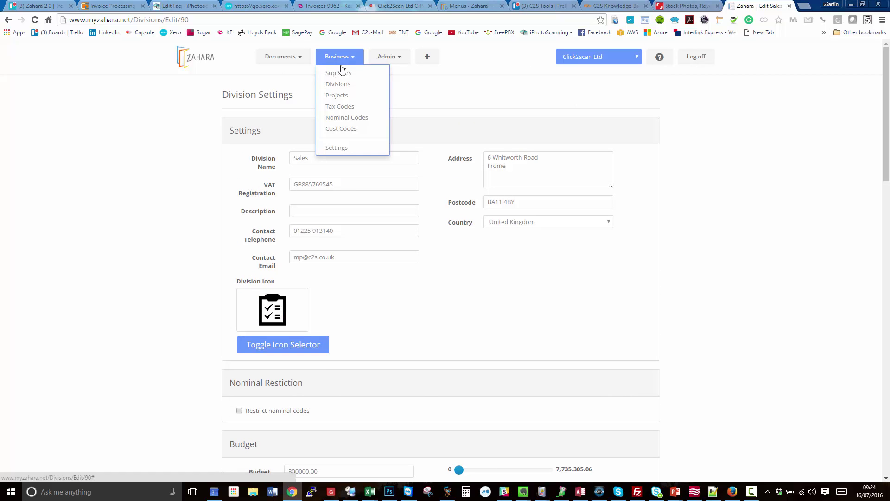
{"action": "left_click", "coordinate": [345, 149]}
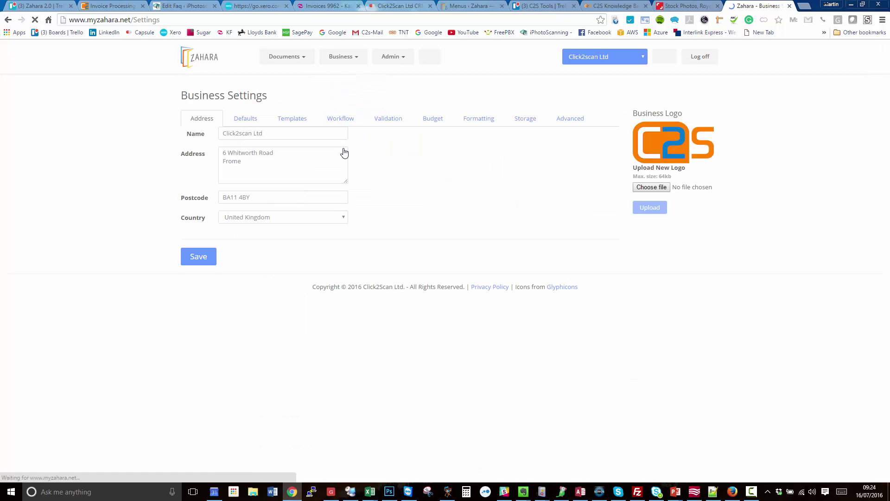
{"action": "left_click", "coordinate": [292, 118]}
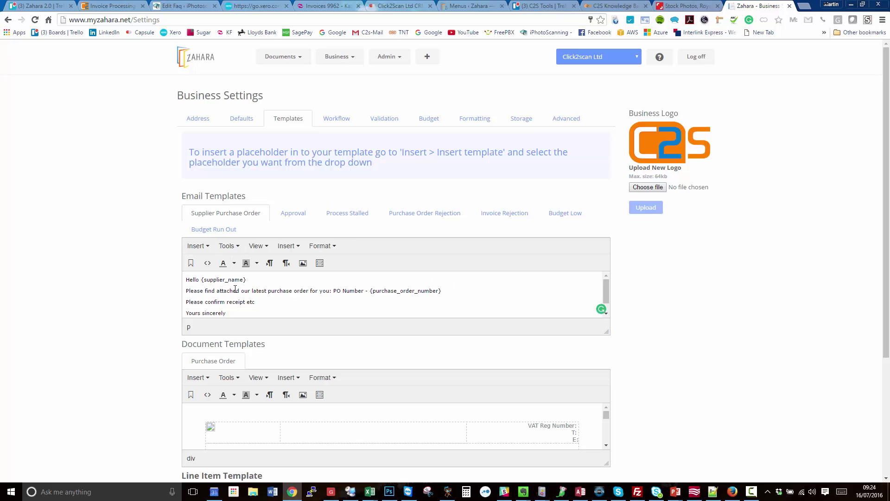
{"action": "scroll", "coordinate": [439, 332], "scroll_direction": "down", "scroll_amount": 2}
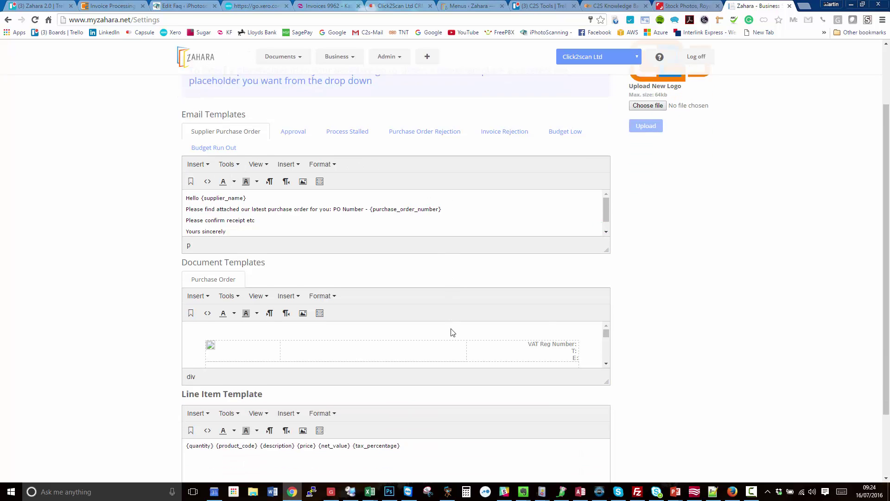
{"action": "scroll", "coordinate": [451, 332], "scroll_direction": "down", "scroll_amount": 2}
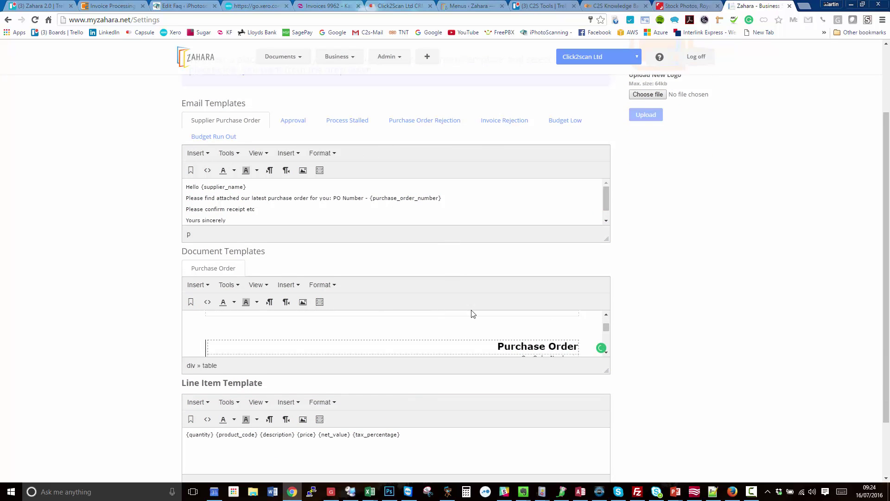
{"action": "left_click_drag", "start_coordinate": [607, 369], "coordinate": [608, 472]}
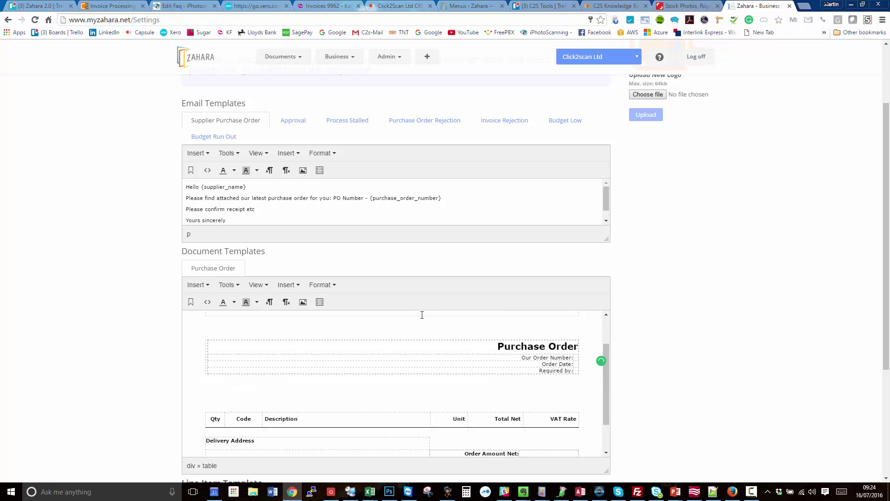
{"action": "scroll", "coordinate": [421, 314], "scroll_direction": "down", "scroll_amount": 1}
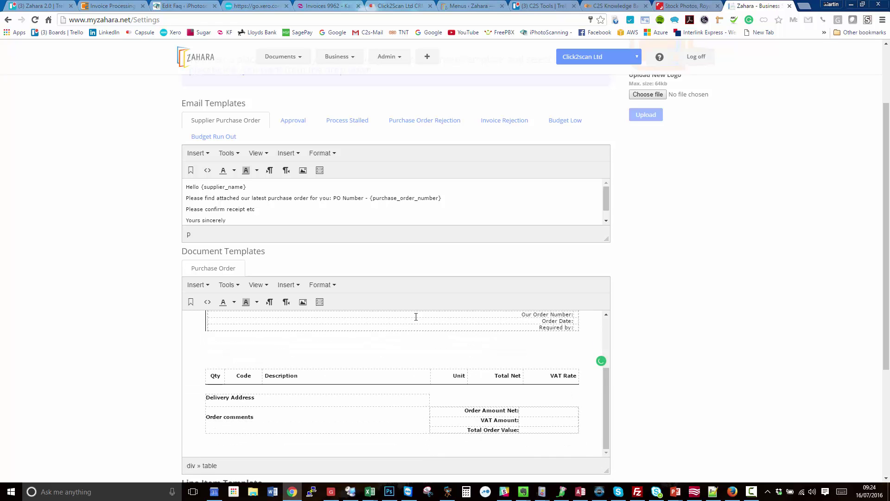
Step: View the Purchase Order template's HTML source and close it unchanged
{"action": "left_click", "coordinate": [207, 301]}
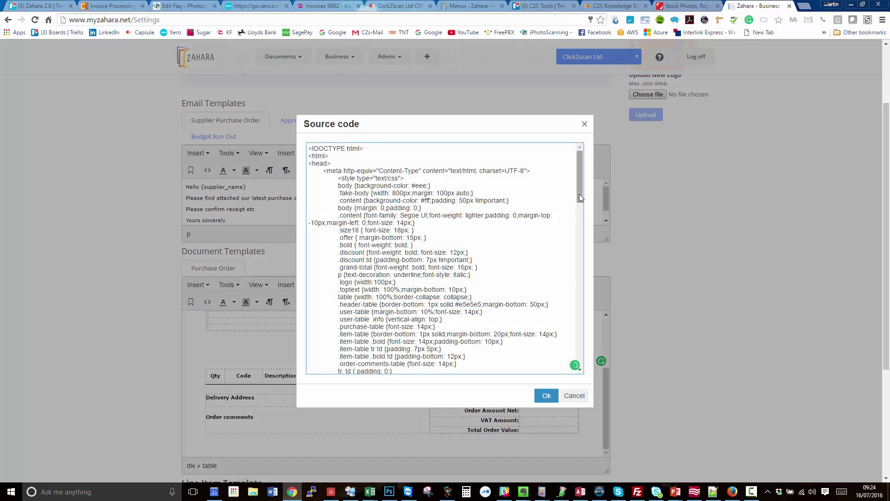
{"action": "left_click_drag", "start_coordinate": [579, 194], "coordinate": [557, 371]}
{"action": "scroll", "coordinate": [558, 271], "scroll_direction": "up", "scroll_amount": 15}
{"action": "left_click", "coordinate": [573, 395]}
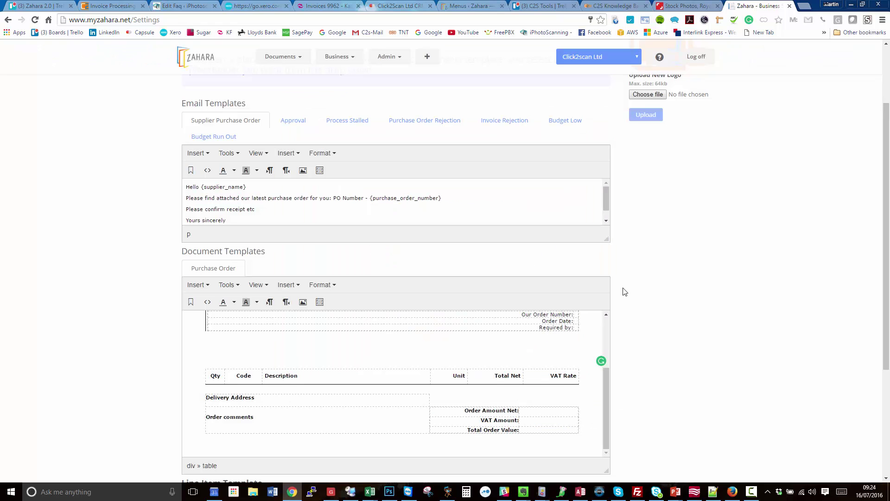
Step: Browse the available template placeholders via Insert template, then cancel without inserting
{"action": "left_click", "coordinate": [320, 285]}
{"action": "left_click", "coordinate": [286, 285]}
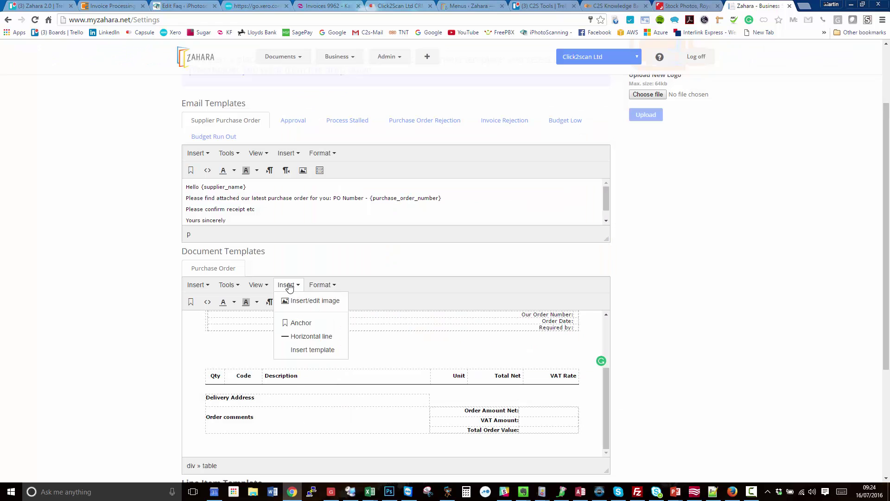
{"action": "left_click", "coordinate": [301, 350]}
{"action": "left_click", "coordinate": [383, 157]}
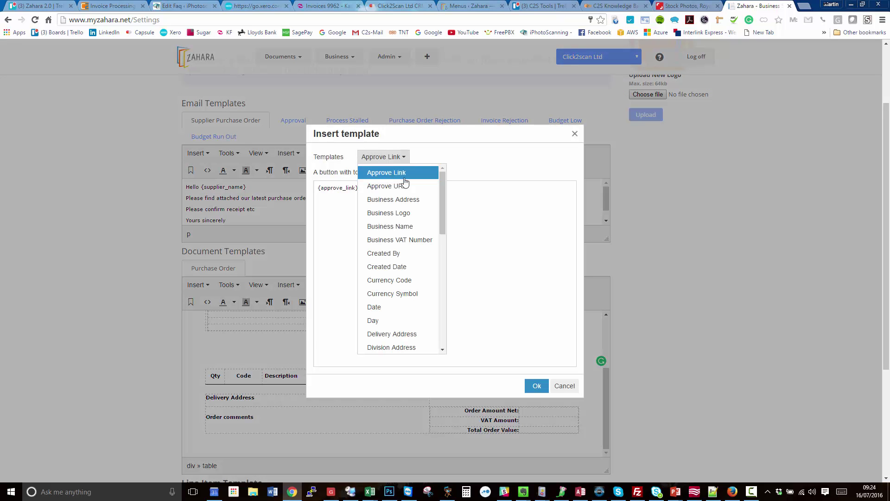
{"action": "scroll", "coordinate": [445, 241], "scroll_direction": "down", "scroll_amount": 1}
{"action": "left_click_drag", "start_coordinate": [444, 240], "coordinate": [431, 352]}
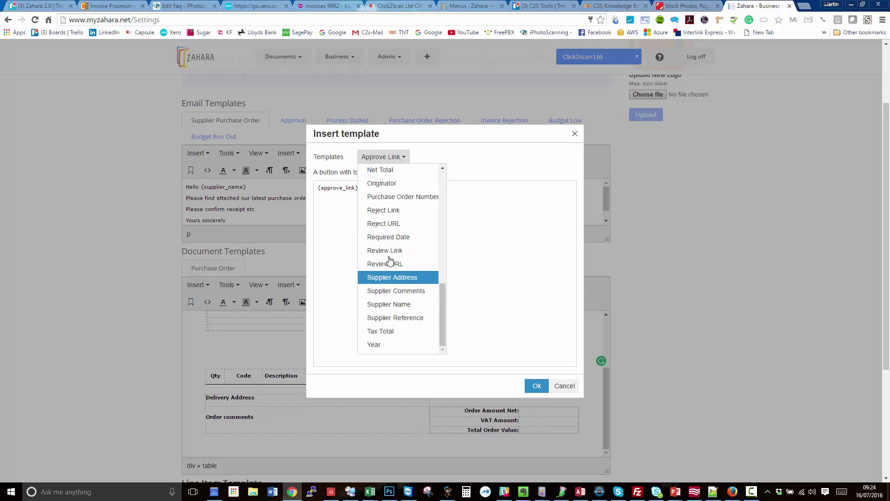
{"action": "left_click", "coordinate": [560, 385]}
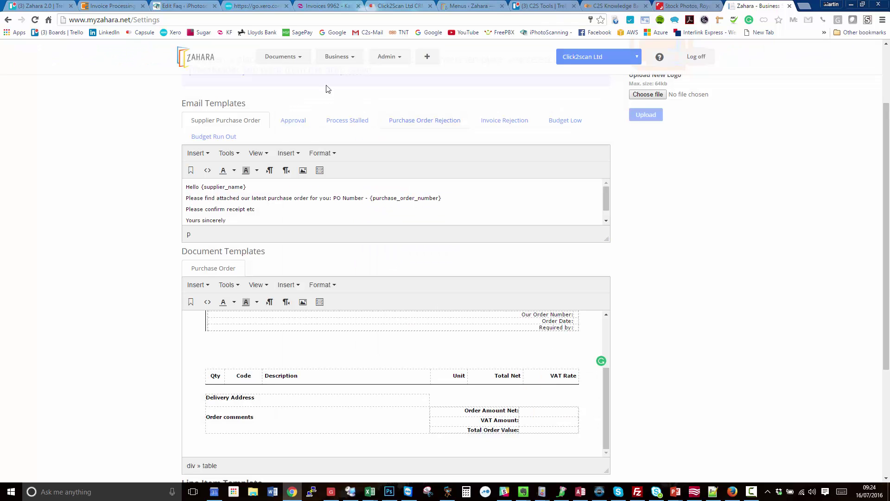
Step: Read the full Approval email template in an enlarged editor
{"action": "left_click", "coordinate": [293, 120]}
{"action": "left_click_drag", "start_coordinate": [605, 238], "coordinate": [606, 394]}
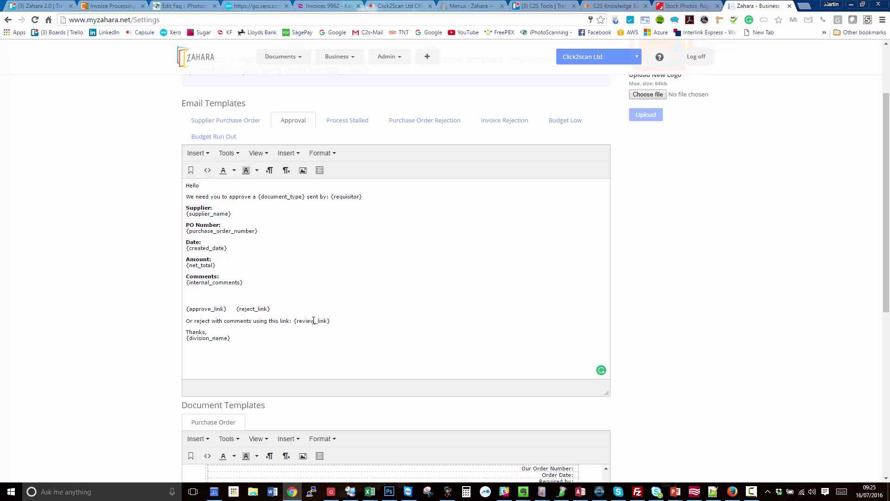
{"action": "left_click_drag", "start_coordinate": [273, 338], "coordinate": [250, 340]}
Step: Check the Process Stalled and Purchase Order Rejection email templates, enlarging the rejection editor
{"action": "left_click", "coordinate": [349, 128]}
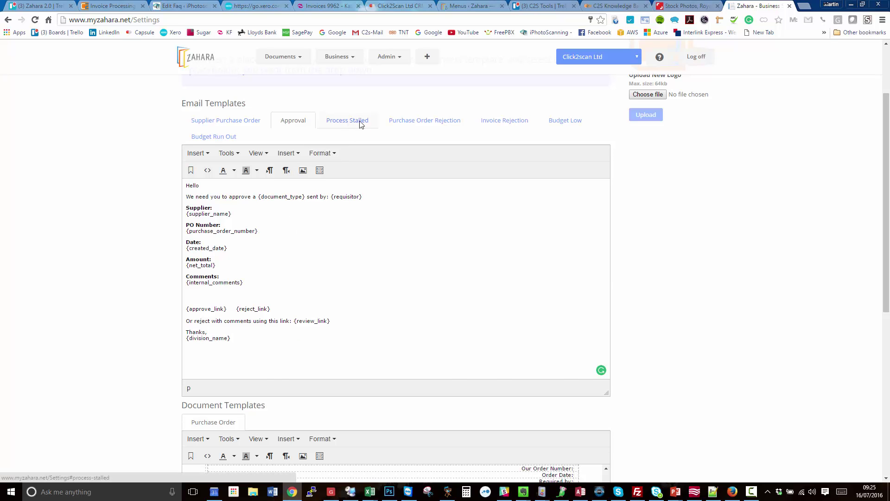
{"action": "left_click", "coordinate": [462, 128]}
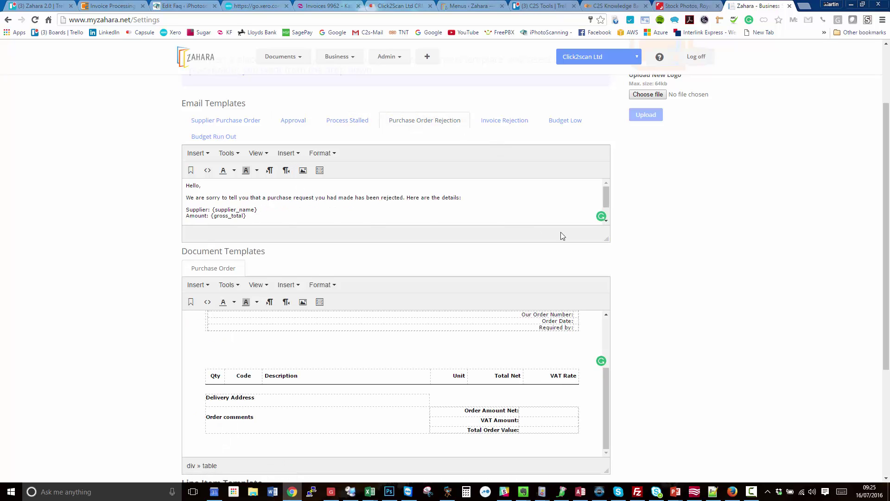
{"action": "left_click_drag", "start_coordinate": [606, 238], "coordinate": [606, 288]}
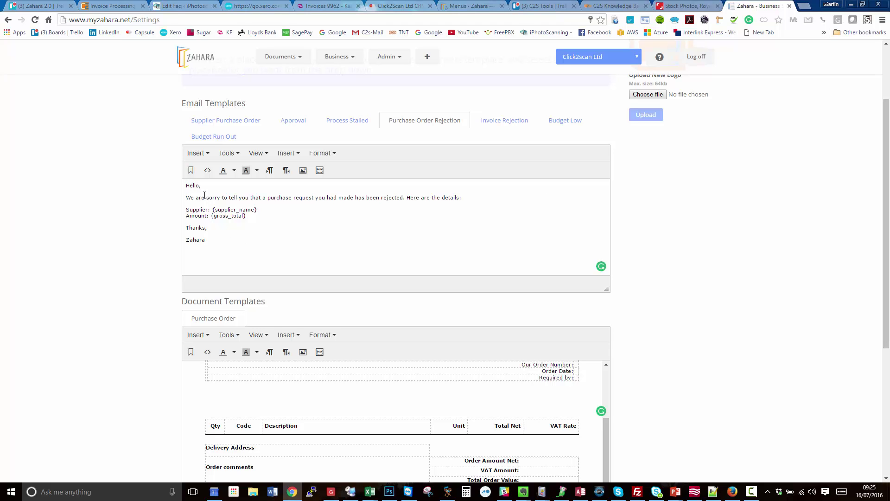
{"action": "left_click_drag", "start_coordinate": [205, 240], "coordinate": [189, 185]}
{"action": "left_click", "coordinate": [233, 250]}
{"action": "scroll", "coordinate": [543, 194], "scroll_direction": "down", "scroll_amount": 1}
{"action": "scroll", "coordinate": [544, 194], "scroll_direction": "down", "scroll_amount": 4}
{"action": "scroll", "coordinate": [543, 195], "scroll_direction": "up", "scroll_amount": 7}
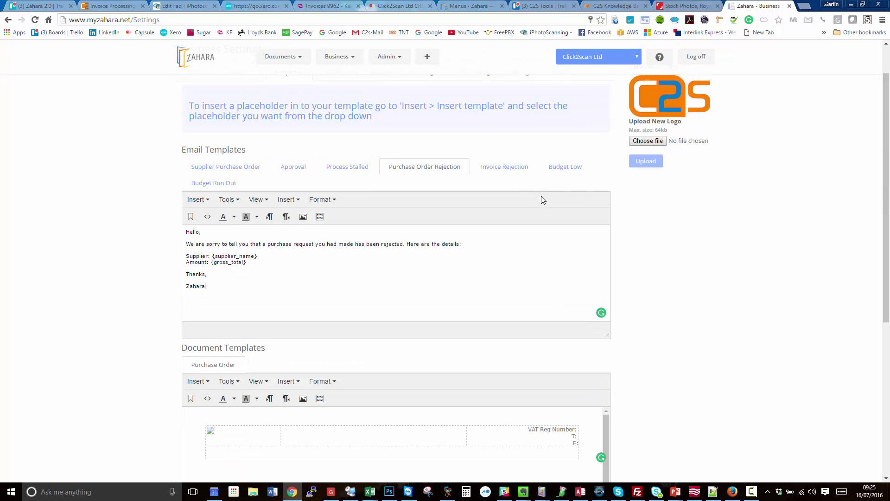
{"action": "scroll", "coordinate": [370, 142], "scroll_direction": "up", "scroll_amount": 2}
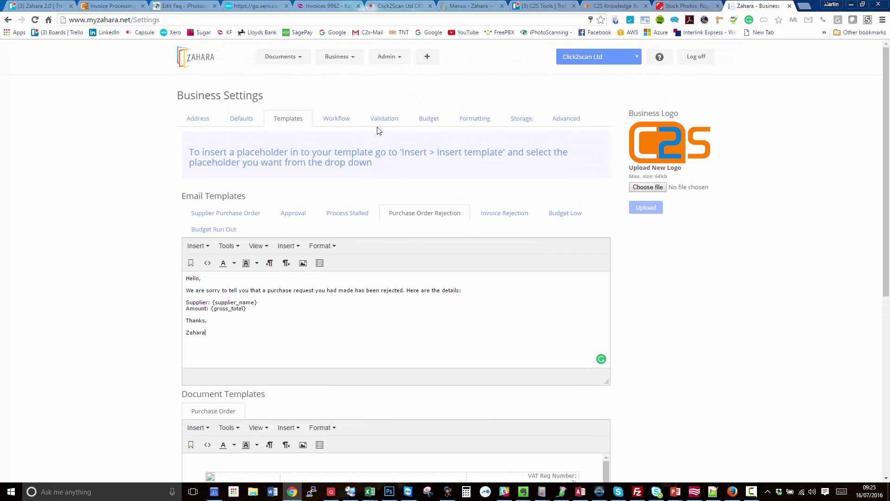
Step: In Workflow settings, toggle 'Notify originator of document workflow update' off and back on, leaving it enabled
{"action": "left_click", "coordinate": [329, 120]}
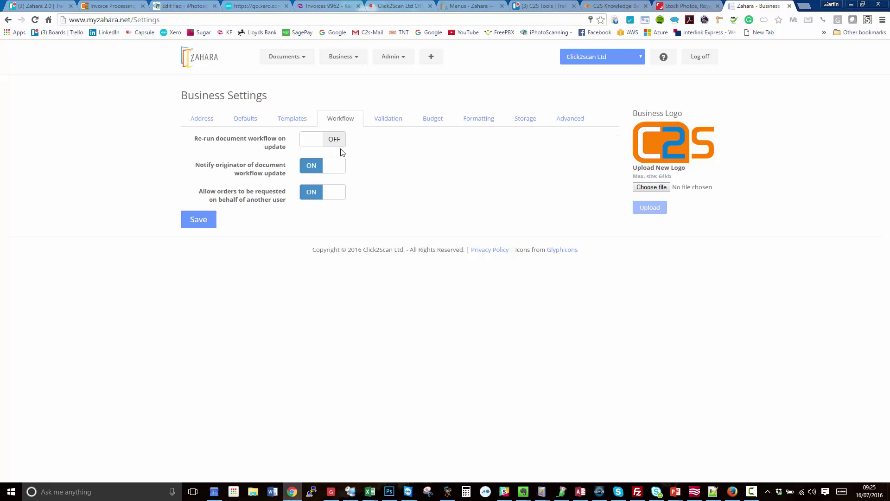
{"action": "left_click", "coordinate": [333, 168]}
{"action": "left_click", "coordinate": [334, 166]}
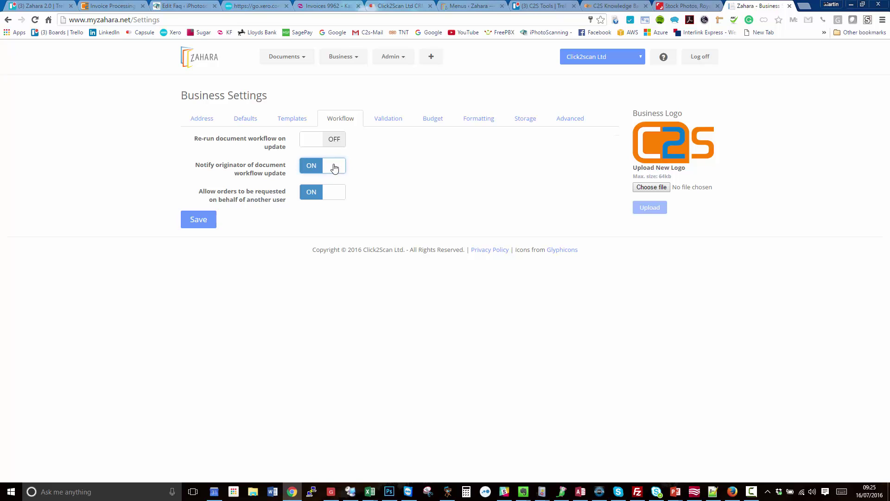